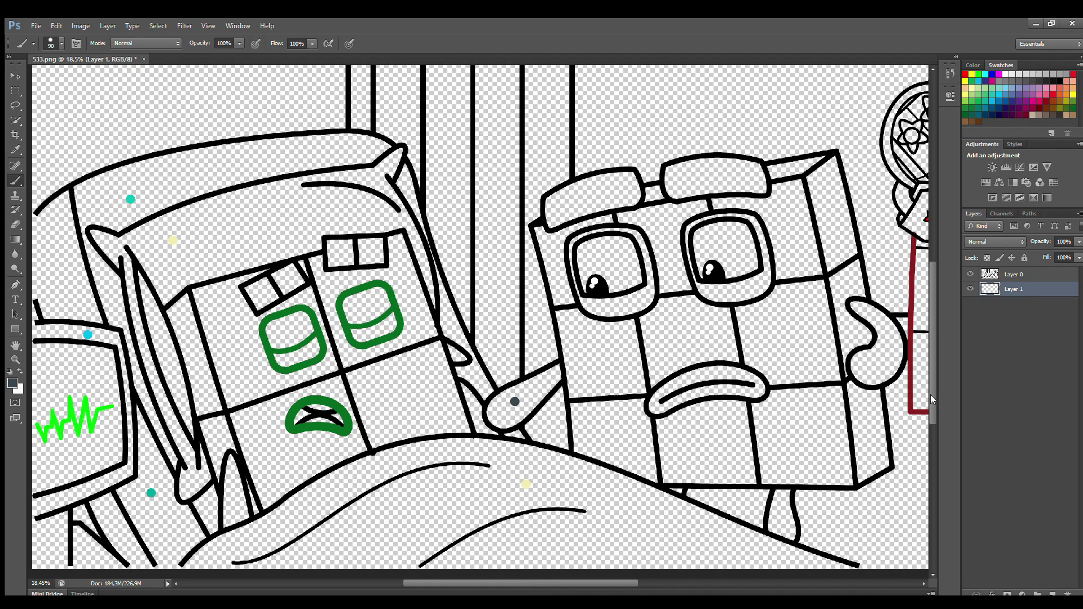
Step: Color the inside of the bedridden character's mouth black with white teeth on Layer 1
{"action": "scroll", "coordinate": [931, 395], "scroll_direction": "down", "scroll_amount": 1}
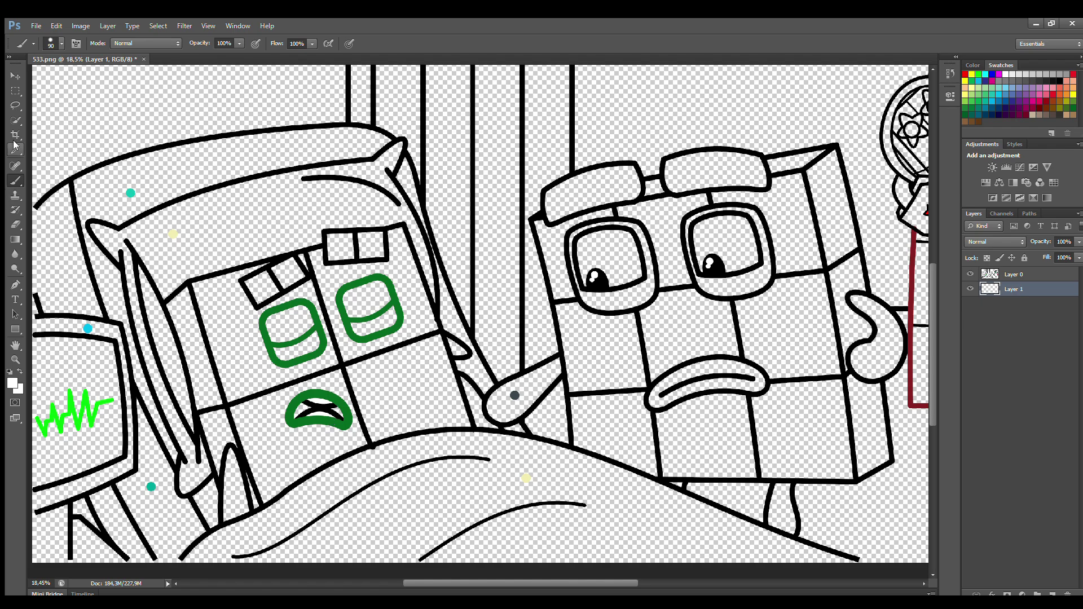
{"action": "key", "text": "d"}
Step: Fill the bedridden character's eyebrows, eyelids and arms with dark greens based on the color of its mouth outline
{"action": "left_click", "coordinate": [327, 333], "text": "alt"}
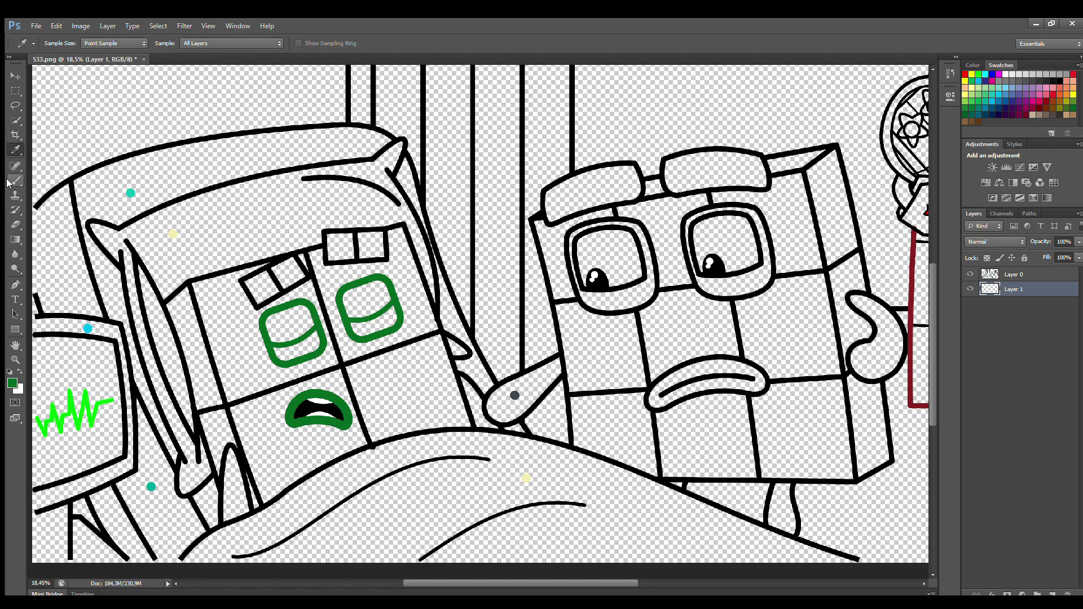
{"action": "key", "text": "bracketright"}
{"action": "key", "text": "bracketright"}
{"action": "key", "text": "bracketright"}
{"action": "mouse_move", "coordinate": [253, 284]}
{"action": "left_mouse_down"}
{"action": "mouse_move", "coordinate": [295, 268]}
{"action": "mouse_move", "coordinate": [301, 277]}
{"action": "mouse_move", "coordinate": [270, 297]}
{"action": "left_mouse_up"}
{"action": "mouse_move", "coordinate": [336, 243]}
{"action": "left_mouse_down"}
{"action": "mouse_move", "coordinate": [381, 256]}
{"action": "mouse_move", "coordinate": [381, 240]}
{"action": "mouse_move", "coordinate": [358, 242]}
{"action": "mouse_move", "coordinate": [360, 255]}
{"action": "mouse_move", "coordinate": [383, 256]}
{"action": "mouse_move", "coordinate": [360, 320]}
{"action": "mouse_move", "coordinate": [361, 331]}
{"action": "mouse_move", "coordinate": [393, 326]}
{"action": "mouse_move", "coordinate": [382, 290]}
{"action": "mouse_move", "coordinate": [358, 300]}
{"action": "mouse_move", "coordinate": [368, 323]}
{"action": "mouse_move", "coordinate": [279, 342]}
{"action": "mouse_move", "coordinate": [312, 353]}
{"action": "mouse_move", "coordinate": [308, 316]}
{"action": "mouse_move", "coordinate": [292, 340]}
{"action": "left_mouse_up"}
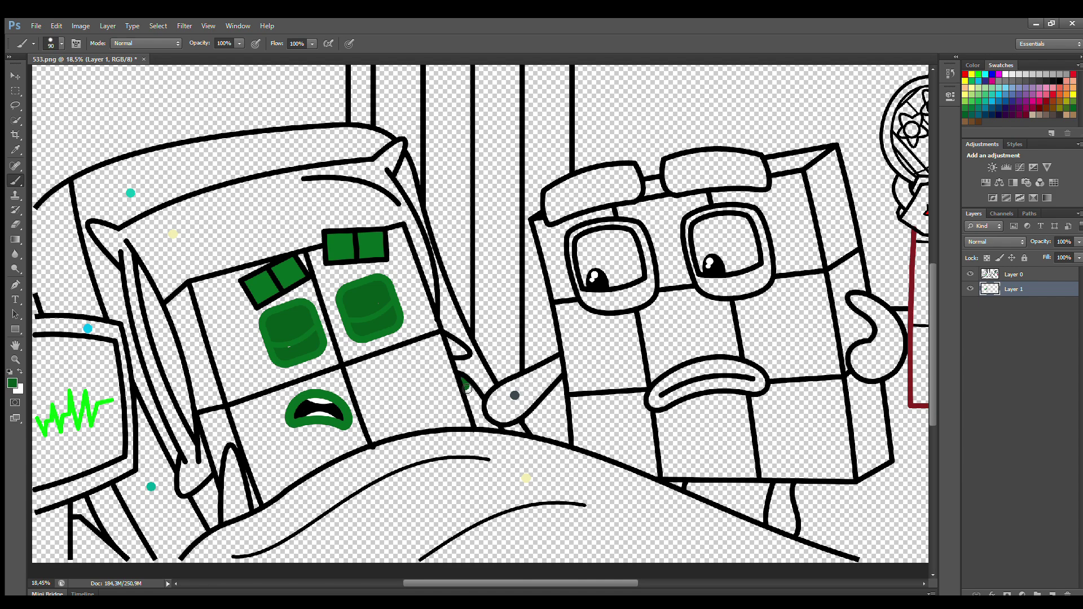
{"action": "left_click_drag", "start_coordinate": [467, 389], "coordinate": [488, 424]}
{"action": "mouse_move", "coordinate": [232, 452]}
{"action": "left_mouse_down"}
{"action": "mouse_move", "coordinate": [226, 522]}
{"action": "mouse_move", "coordinate": [244, 513]}
{"action": "mouse_move", "coordinate": [236, 464]}
{"action": "left_mouse_up"}
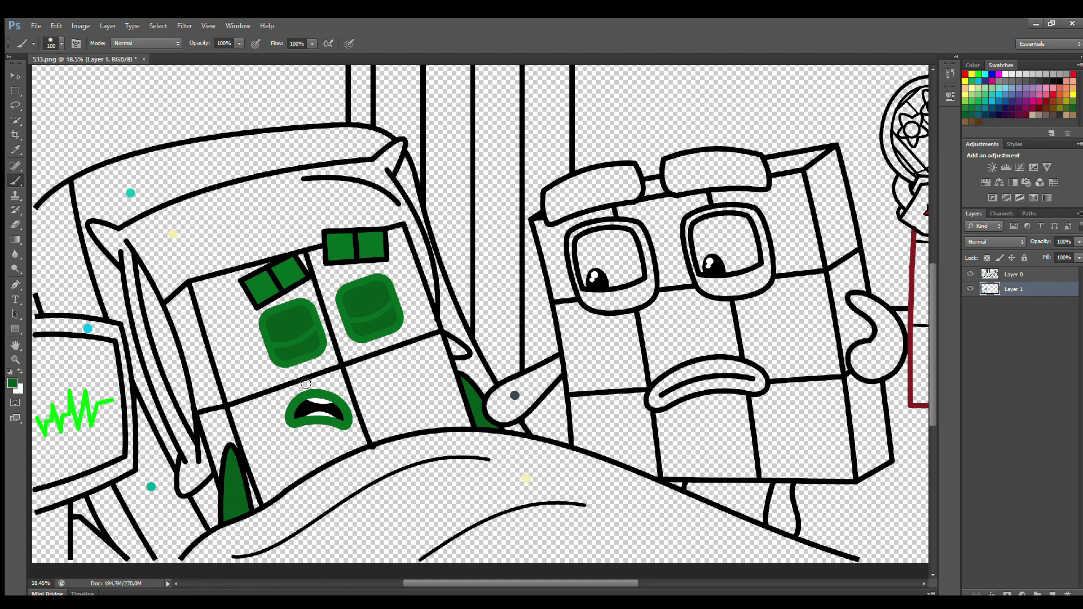
Step: Add a new layer below Layer 1 and fill the bedridden character's front face with bright green
{"action": "left_click", "coordinate": [1053, 593]}
{"action": "left_click_drag", "start_coordinate": [1013, 289], "coordinate": [1004, 319]}
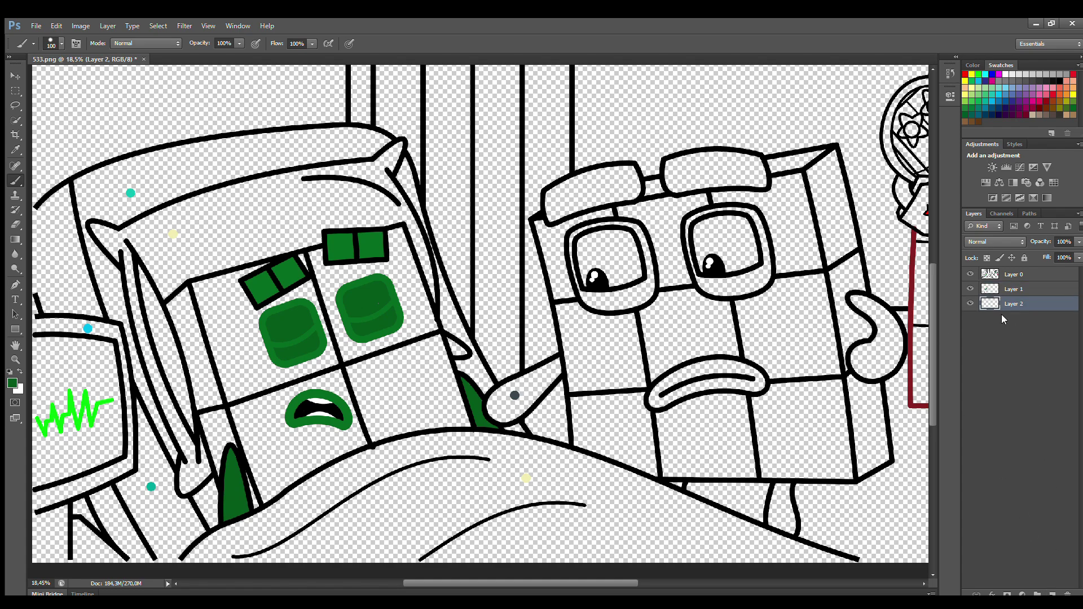
{"action": "key", "text": "i"}
{"action": "key", "text": "b"}
{"action": "left_click_drag", "start_coordinate": [198, 285], "coordinate": [222, 344]}
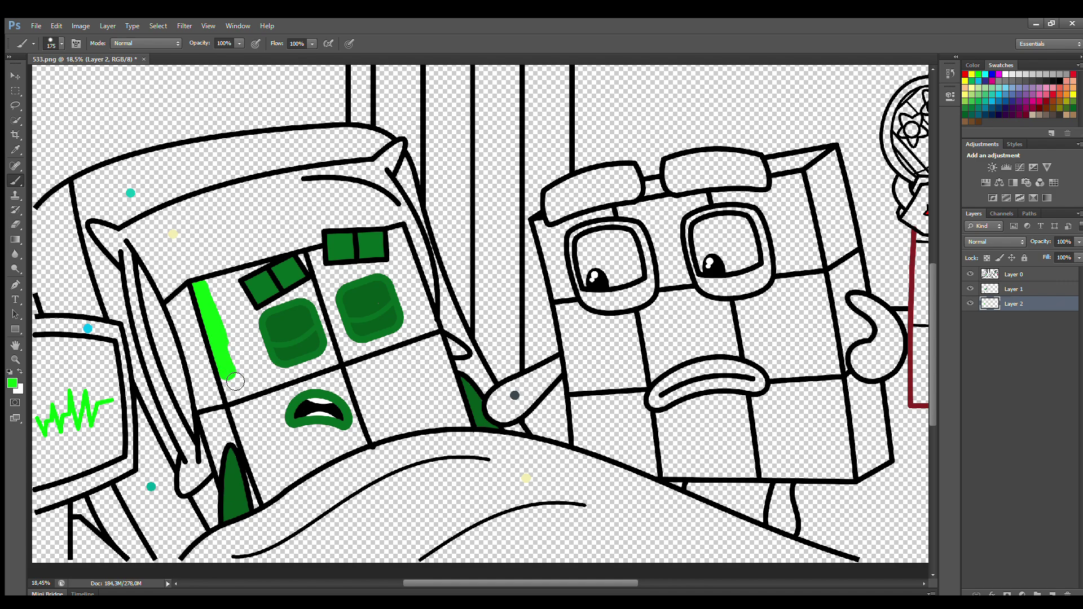
{"action": "key", "text": "i"}
{"action": "key", "text": "b"}
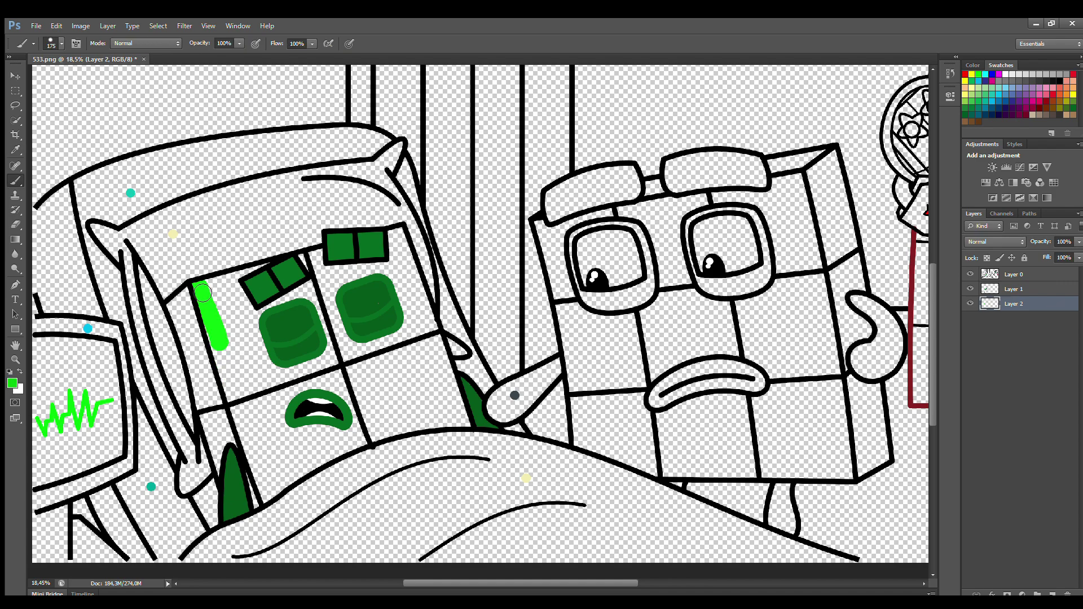
{"action": "mouse_move", "coordinate": [203, 292]}
{"action": "left_mouse_down"}
{"action": "mouse_move", "coordinate": [271, 497]}
{"action": "mouse_move", "coordinate": [358, 447]}
{"action": "mouse_move", "coordinate": [472, 428]}
{"action": "mouse_move", "coordinate": [402, 238]}
{"action": "left_mouse_up"}
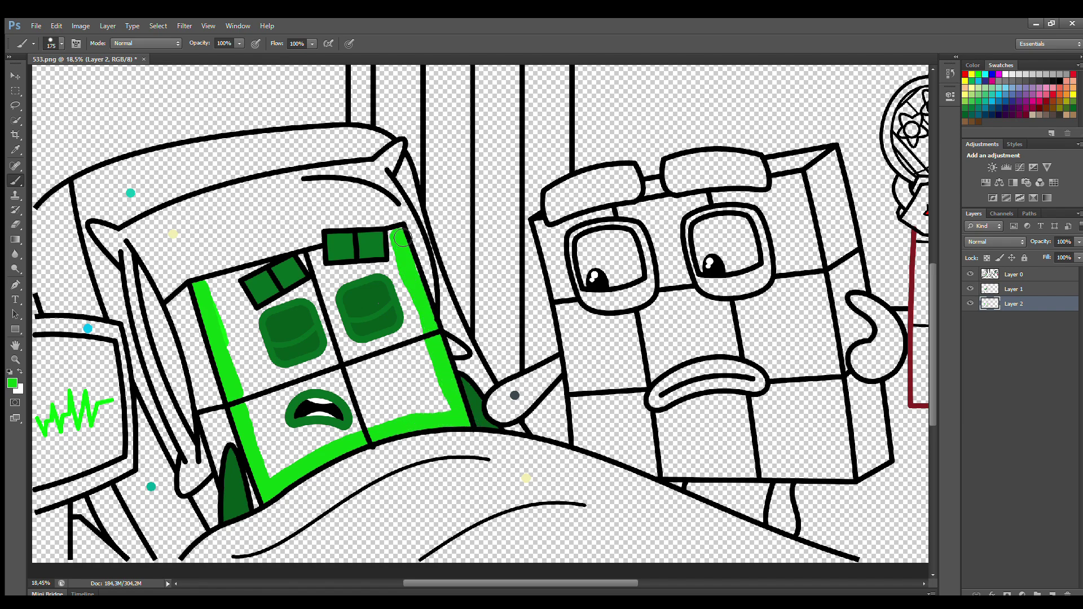
{"action": "mouse_move", "coordinate": [337, 260]}
{"action": "left_mouse_down"}
{"action": "mouse_move", "coordinate": [215, 294]}
{"action": "mouse_move", "coordinate": [235, 308]}
{"action": "mouse_move", "coordinate": [394, 271]}
{"action": "mouse_move", "coordinate": [447, 414]}
{"action": "mouse_move", "coordinate": [296, 465]}
{"action": "mouse_move", "coordinate": [270, 434]}
{"action": "mouse_move", "coordinate": [243, 338]}
{"action": "mouse_move", "coordinate": [358, 308]}
{"action": "mouse_move", "coordinate": [353, 339]}
{"action": "mouse_move", "coordinate": [295, 389]}
{"action": "mouse_move", "coordinate": [398, 349]}
{"action": "mouse_move", "coordinate": [295, 416]}
{"action": "mouse_move", "coordinate": [394, 411]}
{"action": "mouse_move", "coordinate": [398, 389]}
{"action": "left_mouse_up"}
{"action": "key", "text": "bracketright"}
{"action": "key", "text": "bracketright"}
{"action": "key", "text": "bracketright"}
Step: Add a new layer below Layer 2 and fill the green character's narrow side face with a slightly darker green
{"action": "key", "text": "i"}
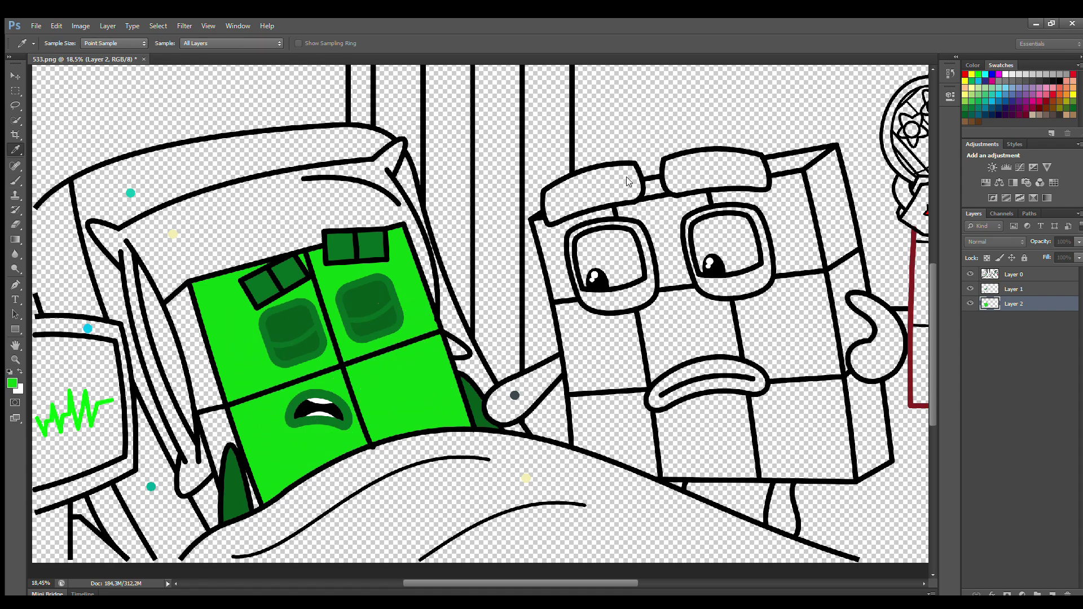
{"action": "key", "text": "b"}
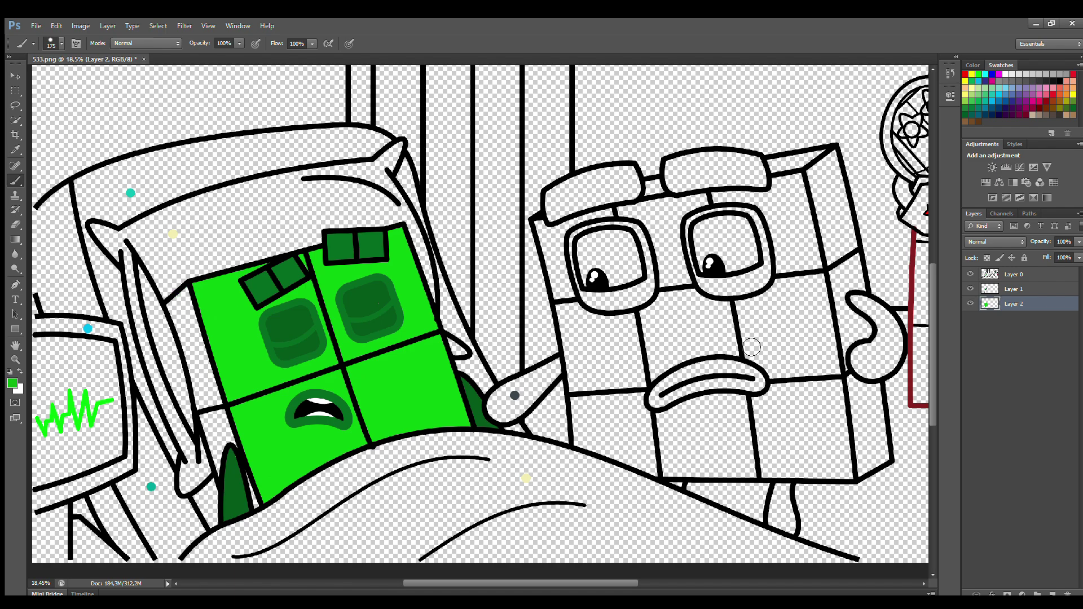
{"action": "left_click", "coordinate": [1052, 594]}
{"action": "mouse_move", "coordinate": [191, 294]}
{"action": "left_mouse_down"}
{"action": "mouse_move", "coordinate": [178, 311]}
{"action": "mouse_move", "coordinate": [219, 447]}
{"action": "mouse_move", "coordinate": [257, 509]}
{"action": "mouse_move", "coordinate": [199, 328]}
{"action": "mouse_move", "coordinate": [229, 414]}
{"action": "left_mouse_up"}
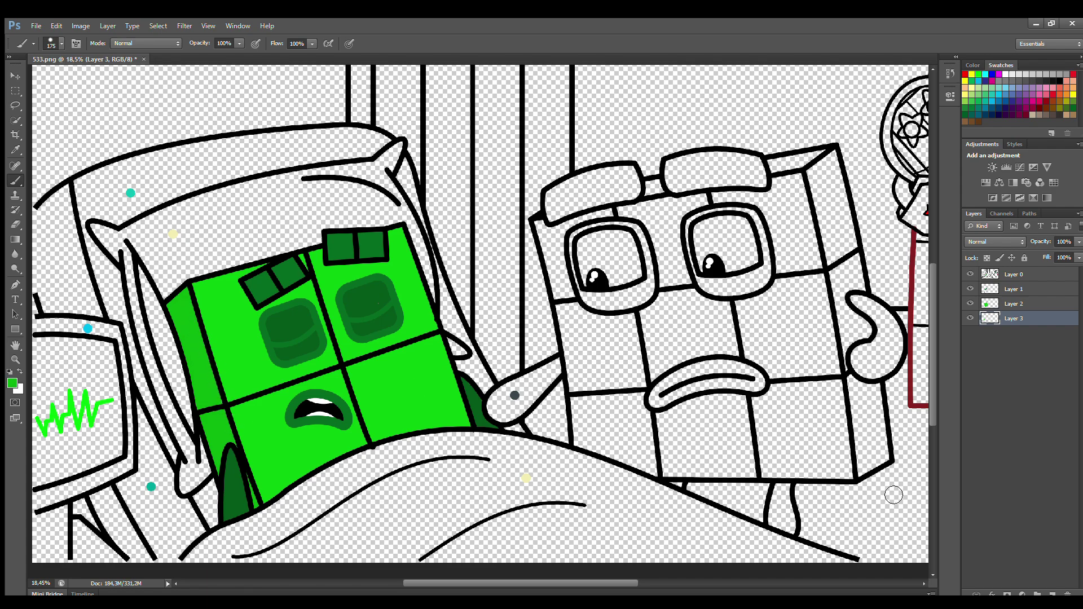
Step: Add a new layer below Layer 3 and fill the blanket with the cream color sampled from its marker dot
{"action": "left_click", "coordinate": [1052, 594]}
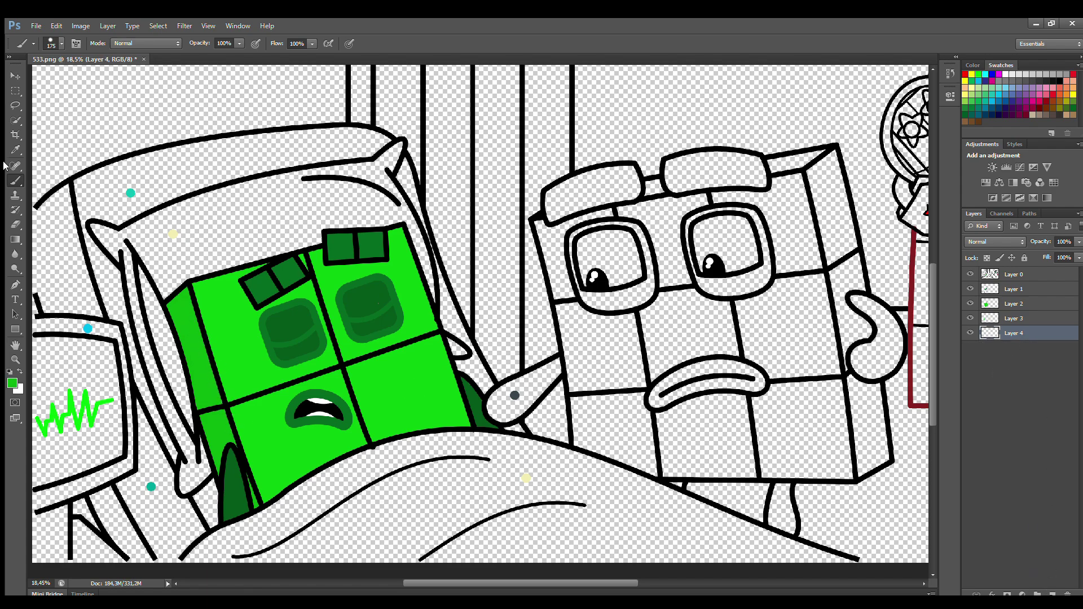
{"action": "left_click", "coordinate": [525, 478], "text": "alt"}
{"action": "key", "text": "bracketright"}
{"action": "key", "text": "bracketright"}
{"action": "mouse_move", "coordinate": [192, 565]}
{"action": "left_mouse_down"}
{"action": "mouse_move", "coordinate": [391, 465]}
{"action": "mouse_move", "coordinate": [468, 452]}
{"action": "mouse_move", "coordinate": [632, 489]}
{"action": "mouse_move", "coordinate": [844, 576]}
{"action": "left_mouse_up"}
{"action": "key", "text": "bracketright"}
{"action": "key", "text": "bracketright"}
{"action": "key", "text": "bracketright"}
{"action": "mouse_move", "coordinate": [779, 570]}
{"action": "left_mouse_down"}
{"action": "mouse_move", "coordinate": [505, 497]}
{"action": "mouse_move", "coordinate": [343, 547]}
{"action": "mouse_move", "coordinate": [251, 591]}
{"action": "mouse_move", "coordinate": [604, 564]}
{"action": "mouse_move", "coordinate": [581, 556]}
{"action": "left_mouse_up"}
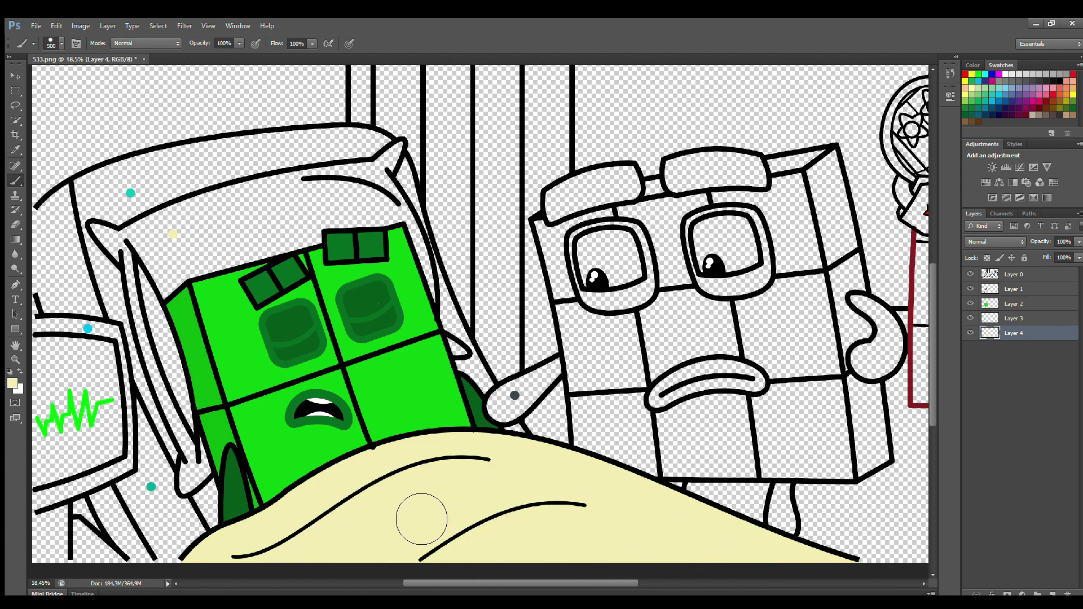
Step: Fill the pillow behind the green character, including its corners and edges, with the same cream color on Layer 4
{"action": "key", "text": "bracketleft"}
{"action": "key", "text": "bracketleft"}
{"action": "key", "text": "bracketleft"}
{"action": "key", "text": "bracketleft"}
{"action": "key", "text": "bracketleft"}
{"action": "key", "text": "bracketleft"}
{"action": "key", "text": "bracketleft"}
{"action": "key", "text": "bracketleft"}
{"action": "key", "text": "bracketleft"}
{"action": "key", "text": "bracketleft"}
{"action": "key", "text": "bracketleft"}
{"action": "mouse_move", "coordinate": [97, 233]}
{"action": "left_mouse_down"}
{"action": "mouse_move", "coordinate": [130, 259]}
{"action": "mouse_move", "coordinate": [187, 448]}
{"action": "mouse_move", "coordinate": [189, 490]}
{"action": "mouse_move", "coordinate": [204, 482]}
{"action": "mouse_move", "coordinate": [204, 446]}
{"action": "left_mouse_up"}
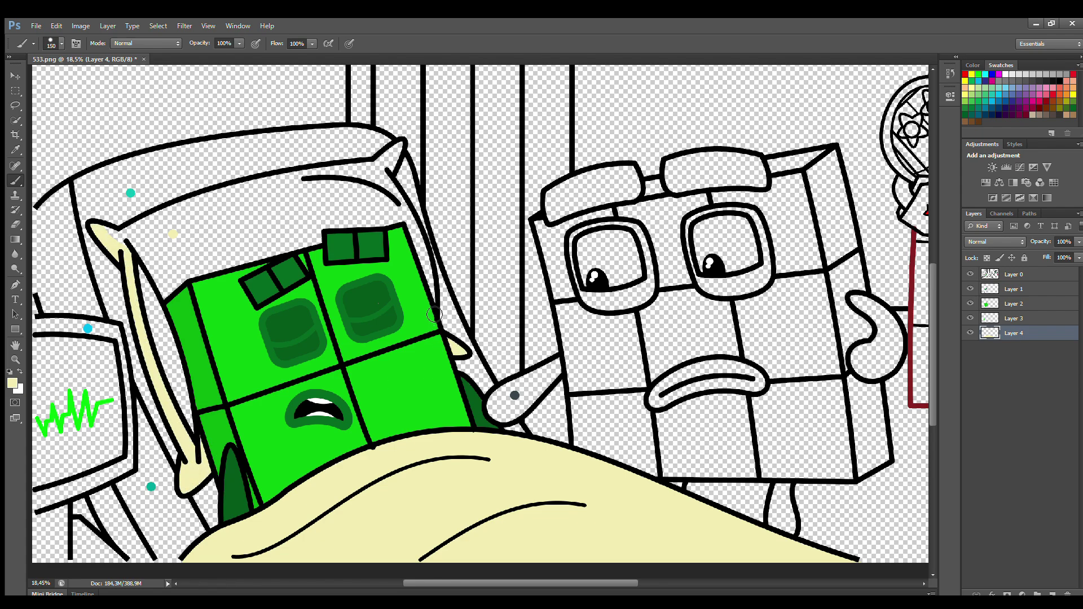
{"action": "mouse_move", "coordinate": [434, 314]}
{"action": "left_mouse_down"}
{"action": "mouse_move", "coordinate": [419, 239]}
{"action": "mouse_move", "coordinate": [386, 182]}
{"action": "mouse_move", "coordinate": [399, 151]}
{"action": "mouse_move", "coordinate": [393, 162]}
{"action": "mouse_move", "coordinate": [214, 202]}
{"action": "mouse_move", "coordinate": [122, 239]}
{"action": "mouse_move", "coordinate": [101, 236]}
{"action": "mouse_move", "coordinate": [380, 204]}
{"action": "mouse_move", "coordinate": [394, 230]}
{"action": "mouse_move", "coordinate": [177, 302]}
{"action": "mouse_move", "coordinate": [161, 263]}
{"action": "mouse_move", "coordinate": [362, 219]}
{"action": "mouse_move", "coordinate": [204, 267]}
{"action": "mouse_move", "coordinate": [220, 248]}
{"action": "left_mouse_up"}
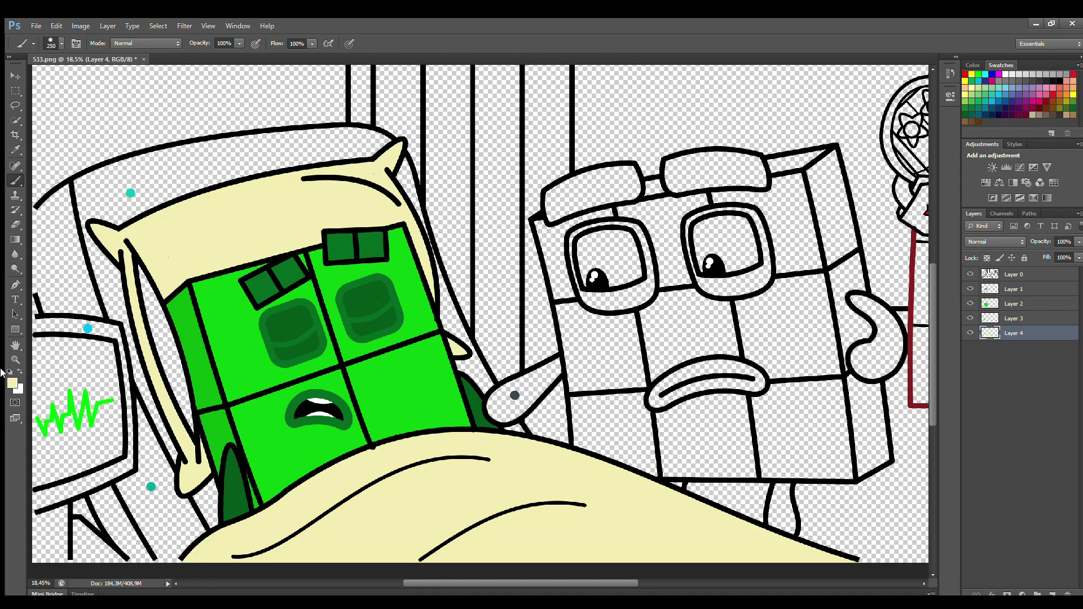
Step: Add a new layer below Layer 4 and fill the pillow's inner strip beside the green character with a paler cream
{"action": "key", "text": "i"}
{"action": "key", "text": "b"}
{"action": "left_click", "coordinate": [1043, 587]}
{"action": "mouse_move", "coordinate": [161, 304]}
{"action": "left_mouse_down"}
{"action": "mouse_move", "coordinate": [152, 275]}
{"action": "mouse_move", "coordinate": [194, 423]}
{"action": "mouse_move", "coordinate": [187, 355]}
{"action": "left_mouse_up"}
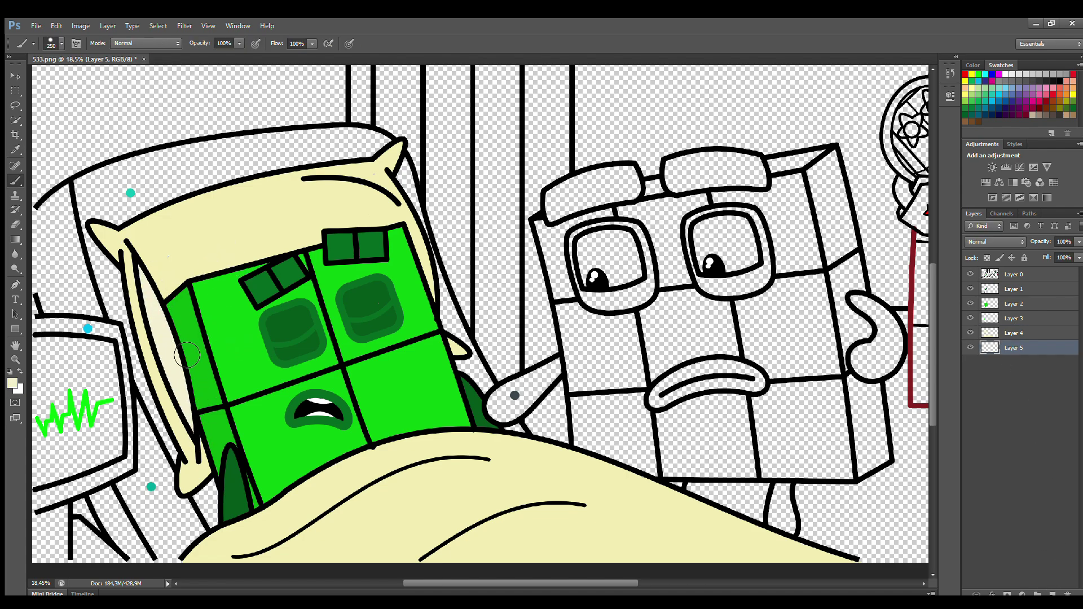
Step: Fill the heart monitor's screen with dark navy on Layer 1 and paint a red glow around the pulse line
{"action": "left_click", "coordinate": [437, 307], "text": "ctrl"}
{"action": "left_click", "coordinate": [1019, 115]}
{"action": "key", "text": "i"}
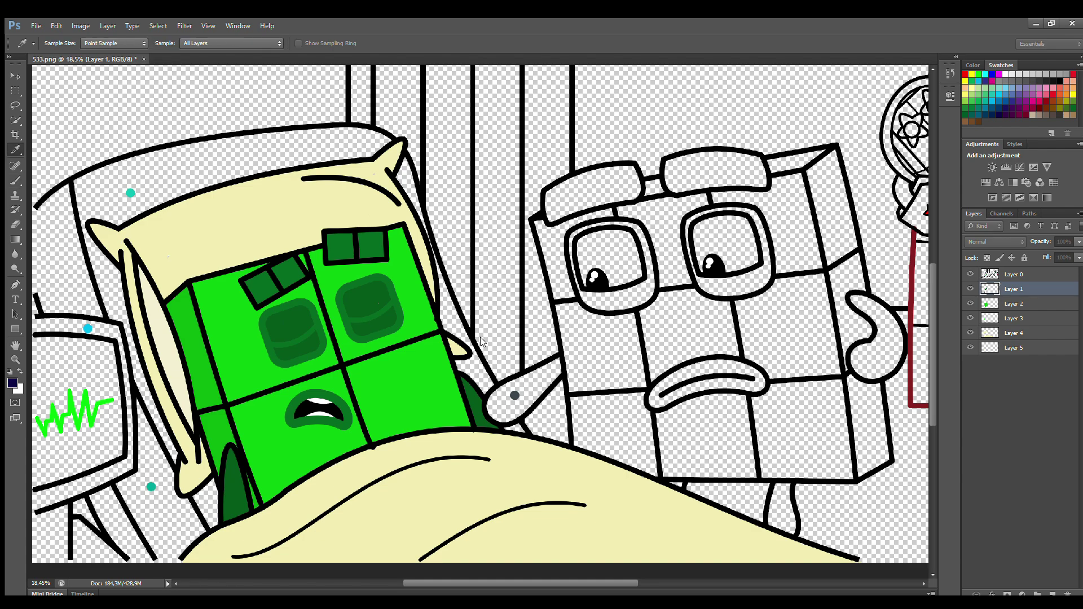
{"action": "key", "text": "b"}
{"action": "mouse_move", "coordinate": [35, 346]}
{"action": "left_mouse_down"}
{"action": "mouse_move", "coordinate": [113, 362]}
{"action": "mouse_move", "coordinate": [121, 456]}
{"action": "mouse_move", "coordinate": [44, 487]}
{"action": "mouse_move", "coordinate": [39, 391]}
{"action": "mouse_move", "coordinate": [102, 382]}
{"action": "mouse_move", "coordinate": [87, 437]}
{"action": "mouse_move", "coordinate": [63, 418]}
{"action": "mouse_move", "coordinate": [99, 445]}
{"action": "mouse_move", "coordinate": [48, 362]}
{"action": "left_mouse_up"}
{"action": "left_click", "coordinate": [965, 74]}
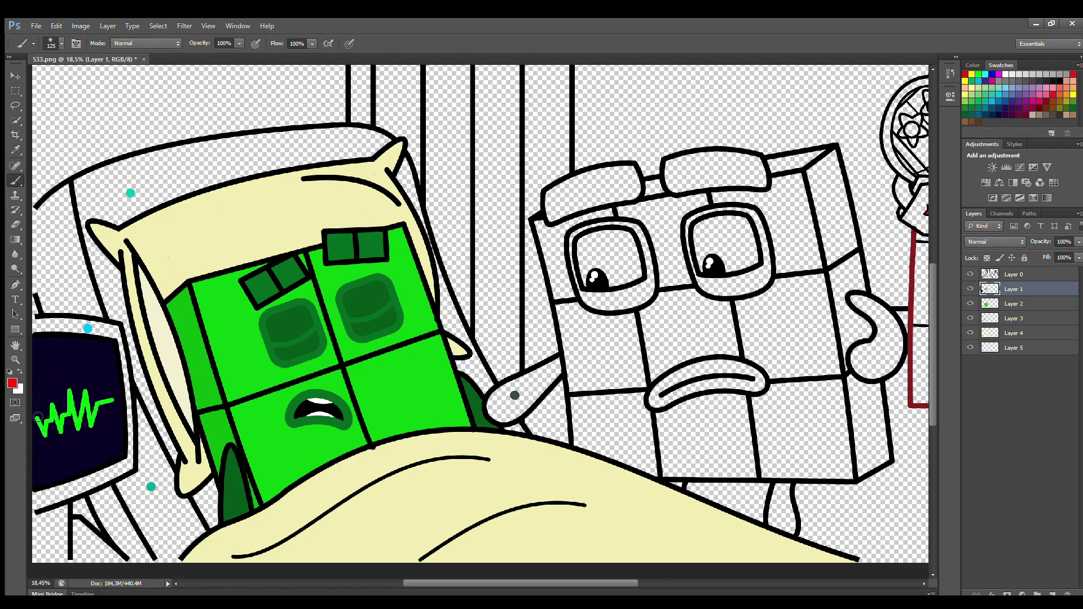
{"action": "mouse_move", "coordinate": [48, 425]}
{"action": "left_mouse_down"}
{"action": "mouse_move", "coordinate": [68, 389]}
{"action": "mouse_move", "coordinate": [77, 431]}
{"action": "mouse_move", "coordinate": [96, 411]}
{"action": "left_mouse_up"}
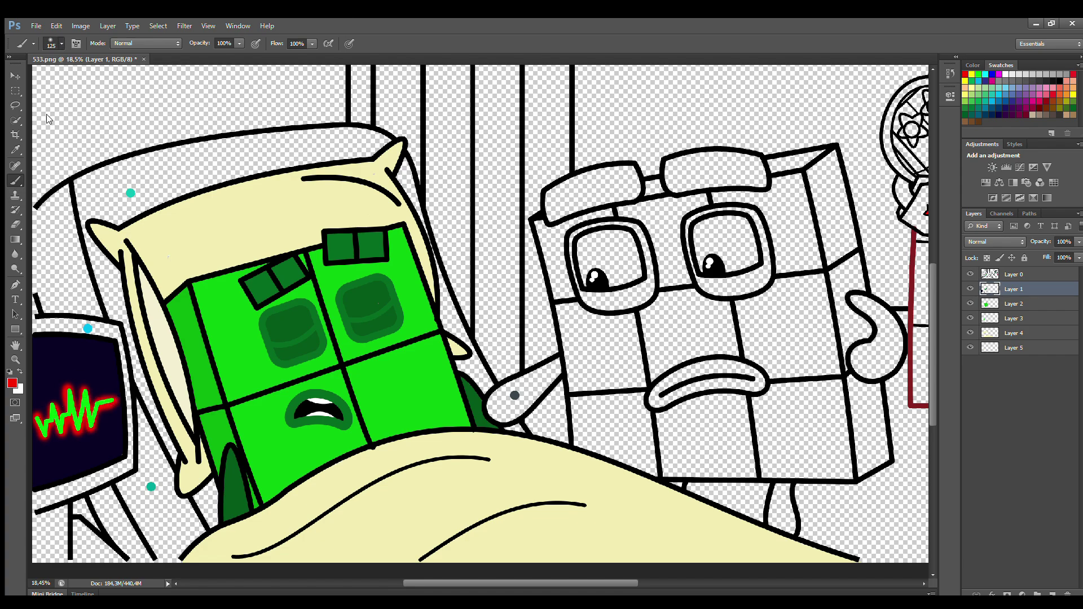
Step: Fill the heart monitor's frame on Layer 2 with the cyan sampled from its marker dot
{"action": "left_click", "coordinate": [1014, 304]}
{"action": "left_click", "coordinate": [89, 327], "text": "alt"}
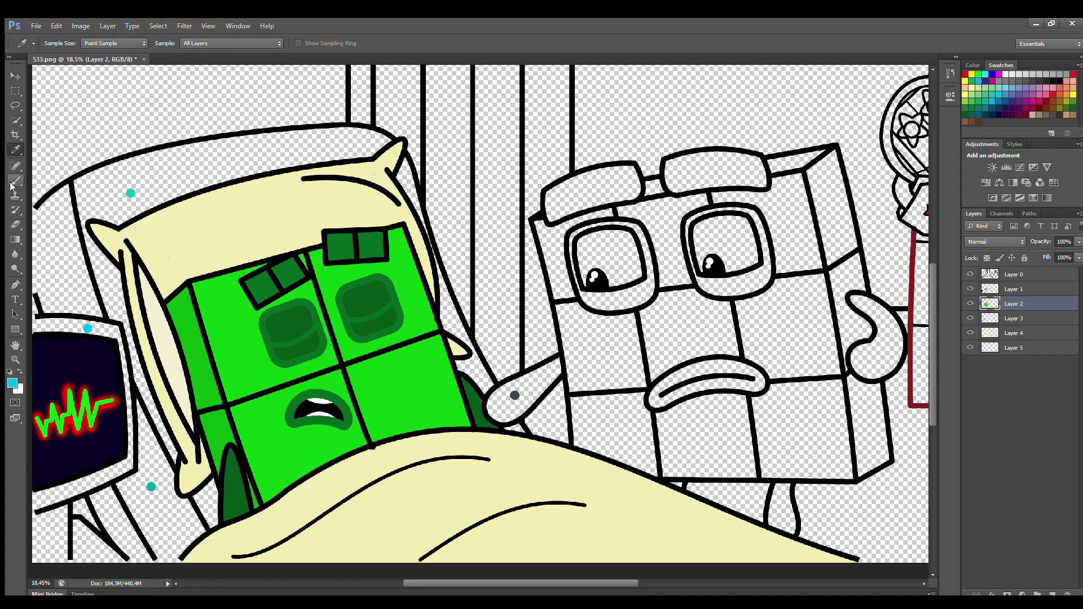
{"action": "mouse_move", "coordinate": [41, 333]}
{"action": "left_mouse_down"}
{"action": "mouse_move", "coordinate": [120, 346]}
{"action": "mouse_move", "coordinate": [133, 454]}
{"action": "mouse_move", "coordinate": [132, 471]}
{"action": "mouse_move", "coordinate": [39, 507]}
{"action": "left_mouse_up"}
Step: Color the monitor's stand dark teal and its small bracket gray on Layer 3
{"action": "left_click", "coordinate": [1014, 319]}
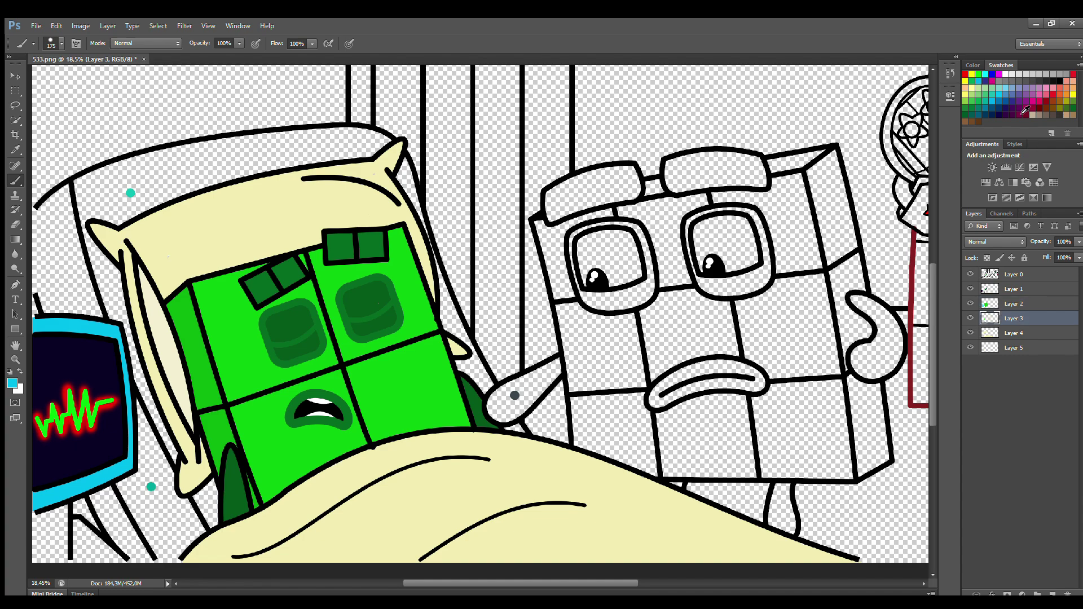
{"action": "left_click", "coordinate": [974, 117]}
{"action": "mouse_move", "coordinate": [43, 523]}
{"action": "left_mouse_down"}
{"action": "mouse_move", "coordinate": [63, 516]}
{"action": "mouse_move", "coordinate": [63, 562]}
{"action": "mouse_move", "coordinate": [44, 531]}
{"action": "left_mouse_up"}
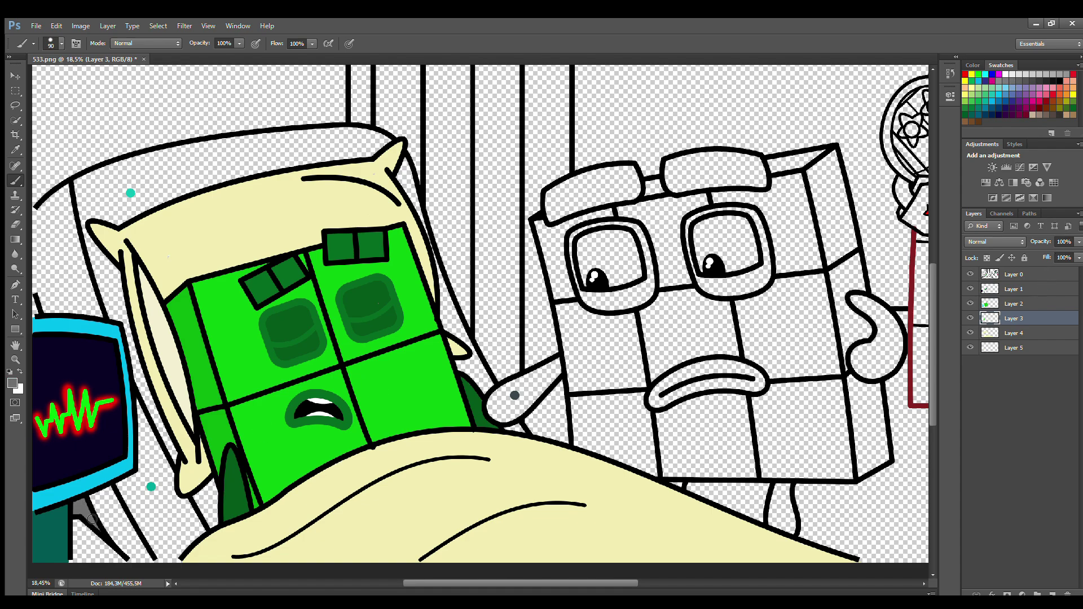
Step: Fill the diagonal support and the small part above the monitor with dark blue on Layer 4
{"action": "left_click", "coordinate": [1013, 333]}
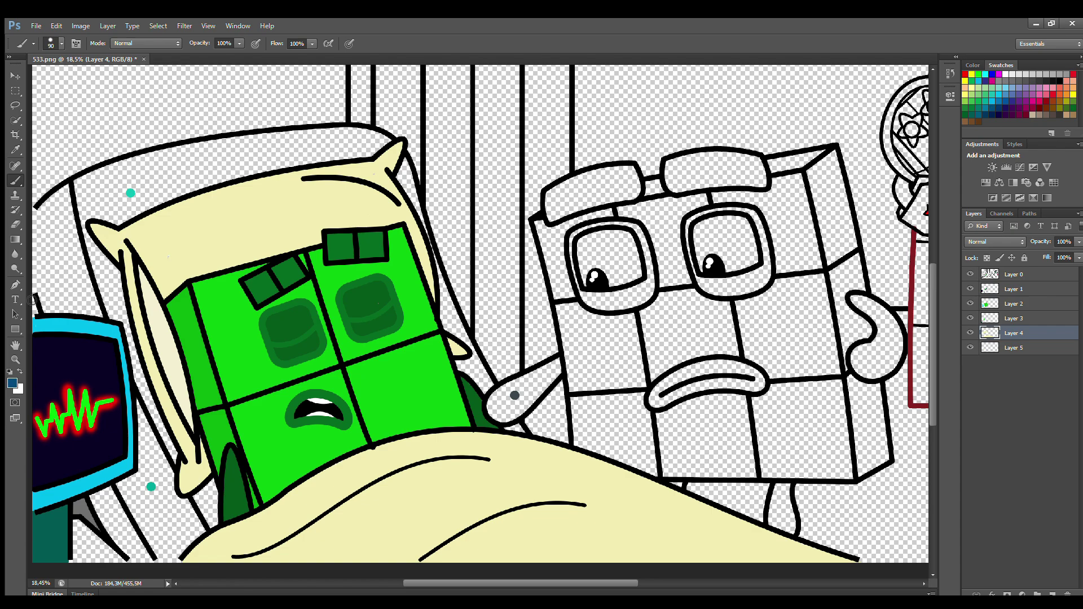
{"action": "key", "text": "bracketright"}
{"action": "mouse_move", "coordinate": [101, 495]}
{"action": "left_mouse_down"}
{"action": "mouse_move", "coordinate": [152, 568]}
{"action": "mouse_move", "coordinate": [114, 511]}
{"action": "left_mouse_up"}
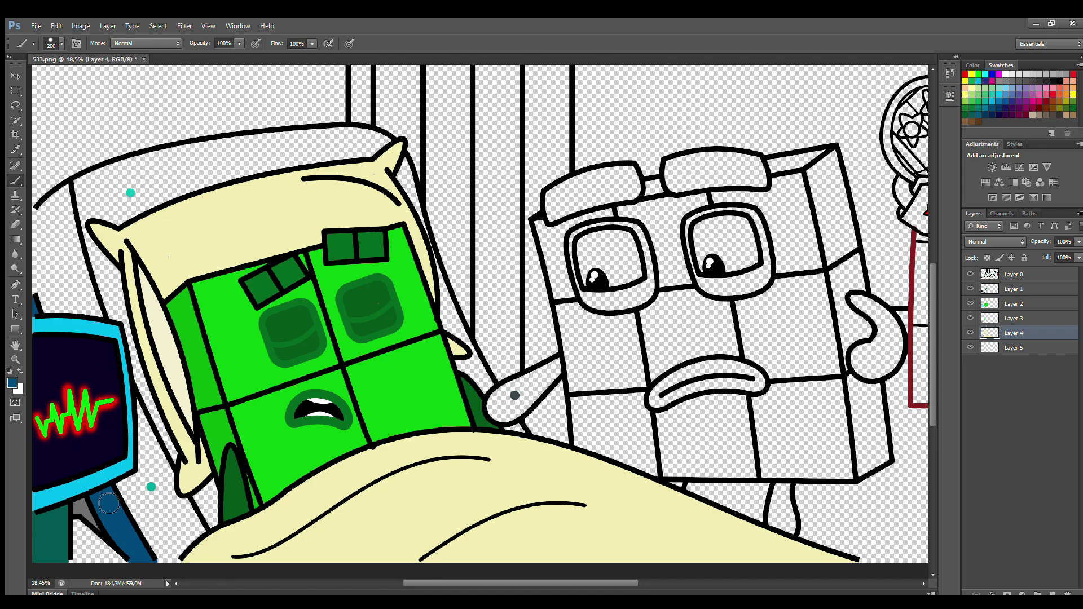
Step: Fill the bed's outer side on Layer 5 with teal
{"action": "left_click", "coordinate": [1017, 349]}
{"action": "left_click", "coordinate": [130, 193], "text": "alt"}
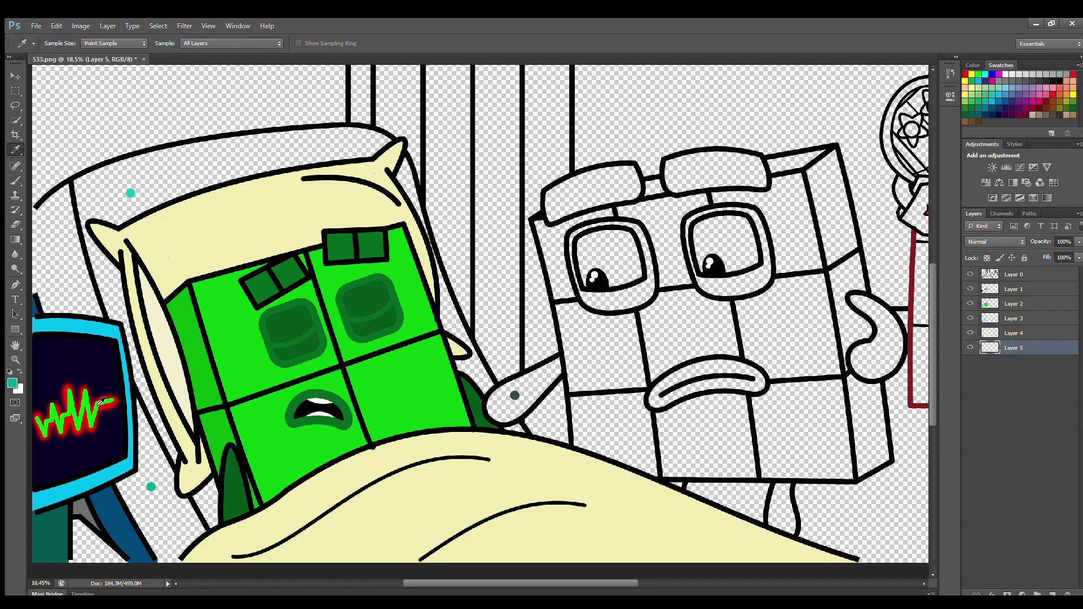
{"action": "mouse_move", "coordinate": [66, 198]}
{"action": "left_mouse_down"}
{"action": "mouse_move", "coordinate": [39, 226]}
{"action": "mouse_move", "coordinate": [44, 319]}
{"action": "mouse_move", "coordinate": [76, 257]}
{"action": "mouse_move", "coordinate": [127, 412]}
{"action": "mouse_move", "coordinate": [192, 541]}
{"action": "mouse_move", "coordinate": [132, 491]}
{"action": "mouse_move", "coordinate": [144, 474]}
{"action": "mouse_move", "coordinate": [50, 271]}
{"action": "mouse_move", "coordinate": [45, 310]}
{"action": "left_mouse_up"}
{"action": "key", "text": "bracketright"}
{"action": "key", "text": "bracketright"}
{"action": "key", "text": "bracketright"}
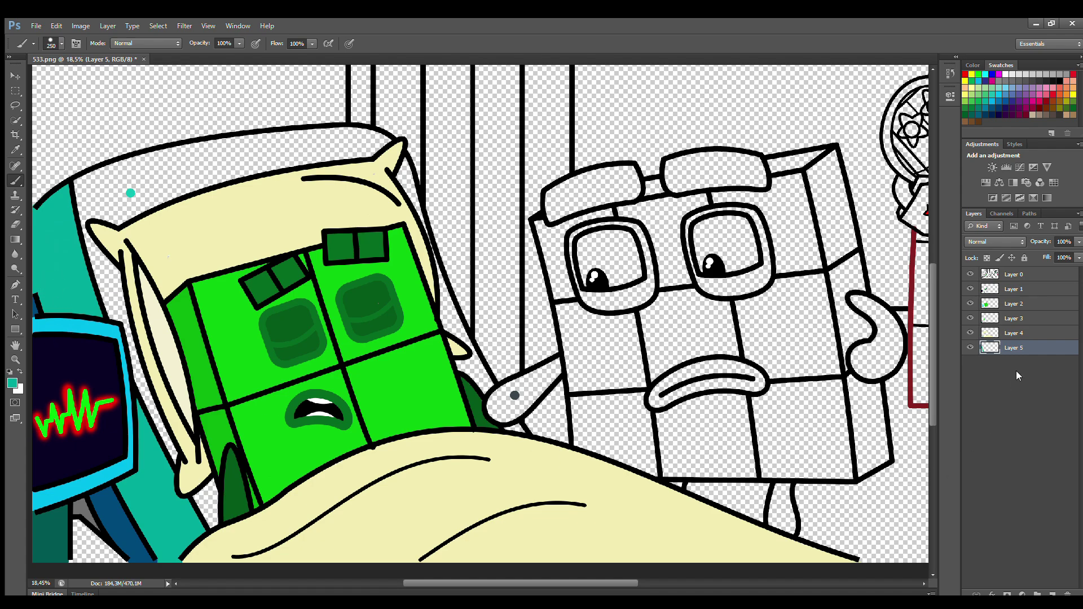
Step: Add a new layer below Layer 5 and fill the bed's surface around the pillow with lighter turquoise
{"action": "left_click", "coordinate": [1052, 595]}
{"action": "key", "text": "i"}
{"action": "key", "text": "b"}
{"action": "mouse_move", "coordinate": [79, 200]}
{"action": "left_mouse_down"}
{"action": "mouse_move", "coordinate": [107, 182]}
{"action": "mouse_move", "coordinate": [257, 154]}
{"action": "mouse_move", "coordinate": [350, 148]}
{"action": "mouse_move", "coordinate": [405, 172]}
{"action": "mouse_move", "coordinate": [449, 308]}
{"action": "mouse_move", "coordinate": [522, 432]}
{"action": "left_mouse_up"}
{"action": "key", "text": "bracketright"}
{"action": "key", "text": "bracketright"}
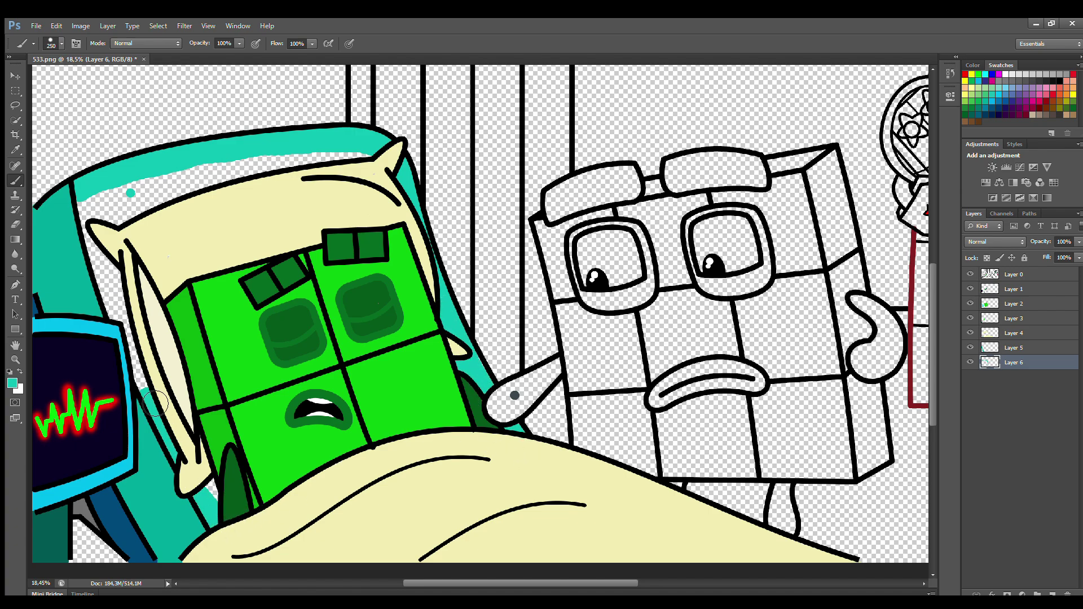
{"action": "mouse_move", "coordinate": [158, 407]}
{"action": "left_mouse_down"}
{"action": "mouse_move", "coordinate": [97, 253]}
{"action": "mouse_move", "coordinate": [117, 266]}
{"action": "mouse_move", "coordinate": [139, 309]}
{"action": "left_mouse_up"}
{"action": "mouse_move", "coordinate": [133, 269]}
{"action": "left_mouse_down"}
{"action": "mouse_move", "coordinate": [188, 202]}
{"action": "mouse_move", "coordinate": [369, 183]}
{"action": "left_mouse_up"}
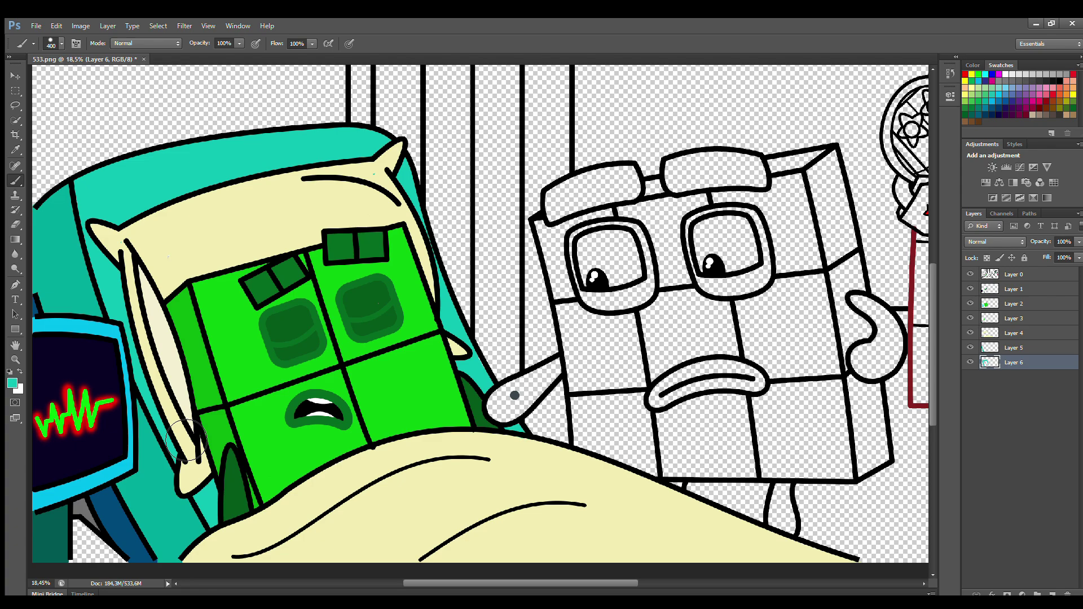
Step: Fill the standing block character's eyes with white and shade their lower parts light blue on Layer 1
{"action": "left_click", "coordinate": [1014, 289]}
{"action": "key", "text": "x"}
{"action": "key", "text": "bracketleft"}
{"action": "key", "text": "bracketleft"}
{"action": "key", "text": "bracketleft"}
{"action": "key", "text": "bracketleft"}
{"action": "key", "text": "bracketleft"}
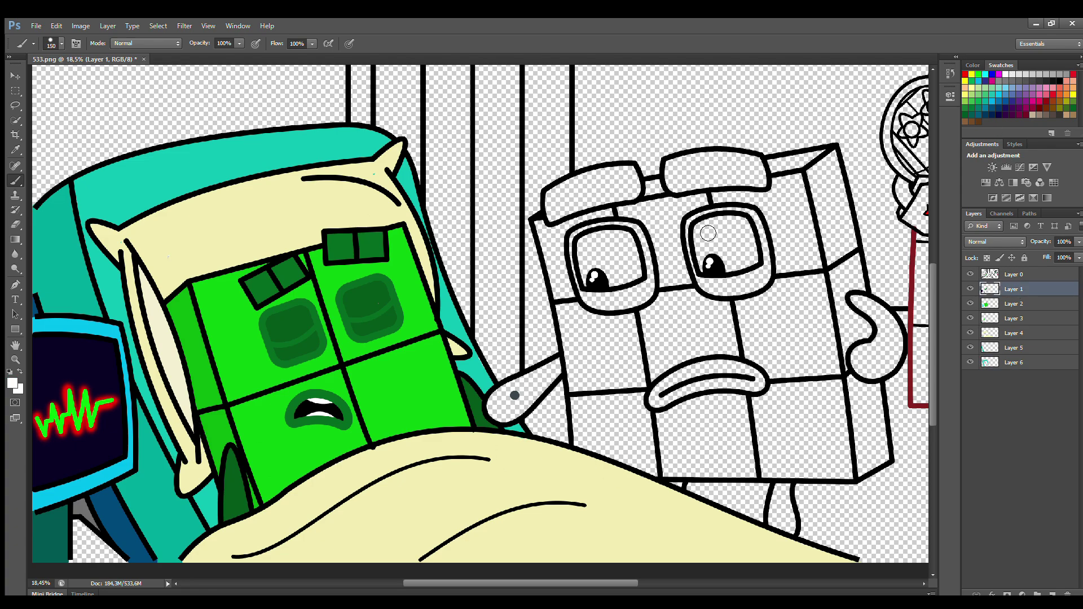
{"action": "mouse_move", "coordinate": [709, 234]}
{"action": "left_mouse_down"}
{"action": "mouse_move", "coordinate": [705, 266]}
{"action": "mouse_move", "coordinate": [753, 266]}
{"action": "mouse_move", "coordinate": [751, 223]}
{"action": "mouse_move", "coordinate": [721, 238]}
{"action": "mouse_move", "coordinate": [738, 246]}
{"action": "left_mouse_up"}
{"action": "mouse_move", "coordinate": [642, 268]}
{"action": "left_mouse_down"}
{"action": "mouse_move", "coordinate": [590, 245]}
{"action": "mouse_move", "coordinate": [594, 278]}
{"action": "mouse_move", "coordinate": [619, 283]}
{"action": "mouse_move", "coordinate": [636, 279]}
{"action": "mouse_move", "coordinate": [629, 241]}
{"action": "mouse_move", "coordinate": [596, 245]}
{"action": "mouse_move", "coordinate": [625, 262]}
{"action": "mouse_move", "coordinate": [599, 258]}
{"action": "mouse_move", "coordinate": [622, 280]}
{"action": "mouse_move", "coordinate": [639, 275]}
{"action": "mouse_move", "coordinate": [615, 278]}
{"action": "left_mouse_up"}
{"action": "mouse_move", "coordinate": [700, 270]}
{"action": "left_mouse_down"}
{"action": "mouse_move", "coordinate": [745, 261]}
{"action": "mouse_move", "coordinate": [721, 270]}
{"action": "left_mouse_up"}
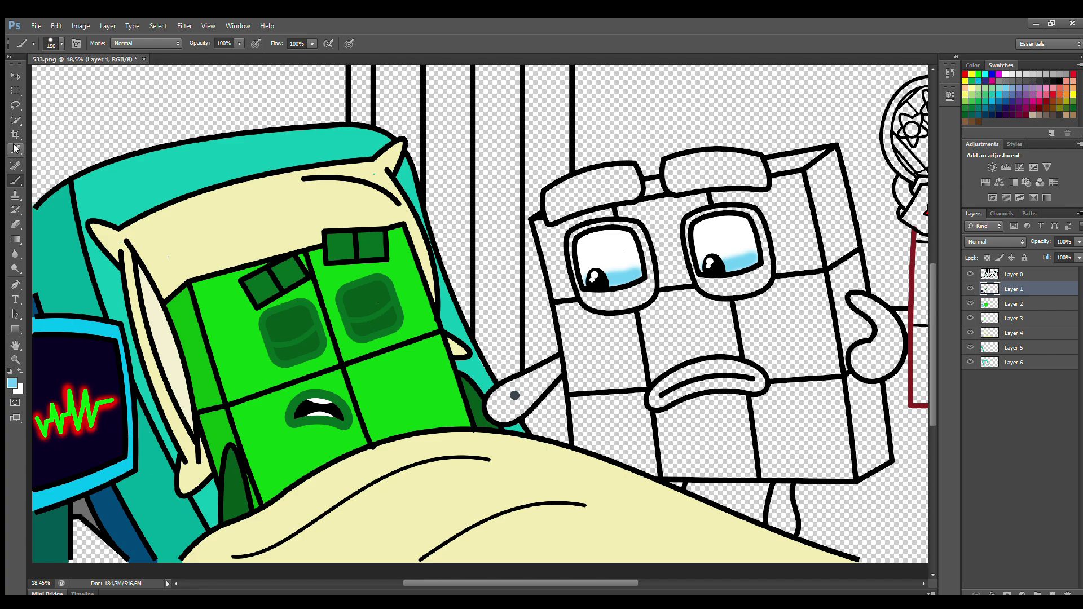
Step: Fill the standing character's outstretched arm, mouth and legs with dark gray on Layer 1
{"action": "key", "text": "i"}
{"action": "left_click", "coordinate": [11, 180]}
{"action": "mouse_move", "coordinate": [561, 364]}
{"action": "left_mouse_down"}
{"action": "mouse_move", "coordinate": [499, 403]}
{"action": "mouse_move", "coordinate": [501, 419]}
{"action": "mouse_move", "coordinate": [548, 388]}
{"action": "left_mouse_up"}
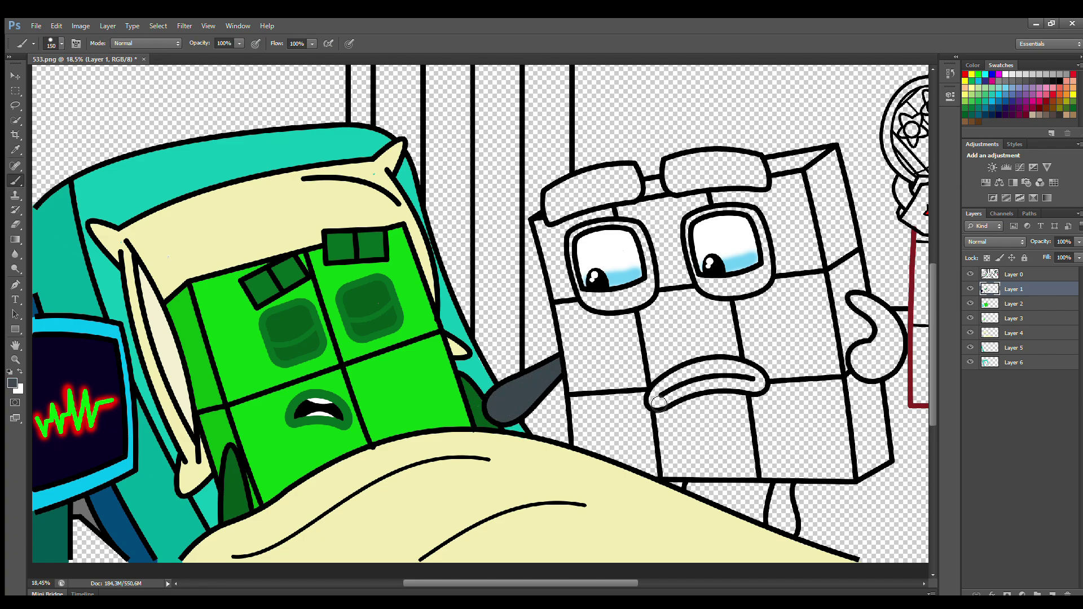
{"action": "mouse_move", "coordinate": [658, 403]}
{"action": "left_mouse_down"}
{"action": "mouse_move", "coordinate": [709, 371]}
{"action": "mouse_move", "coordinate": [761, 385]}
{"action": "mouse_move", "coordinate": [710, 386]}
{"action": "mouse_move", "coordinate": [668, 406]}
{"action": "mouse_move", "coordinate": [696, 387]}
{"action": "left_mouse_up"}
{"action": "mouse_move", "coordinate": [783, 493]}
{"action": "left_mouse_down"}
{"action": "mouse_move", "coordinate": [789, 527]}
{"action": "mouse_move", "coordinate": [790, 511]}
{"action": "left_mouse_up"}
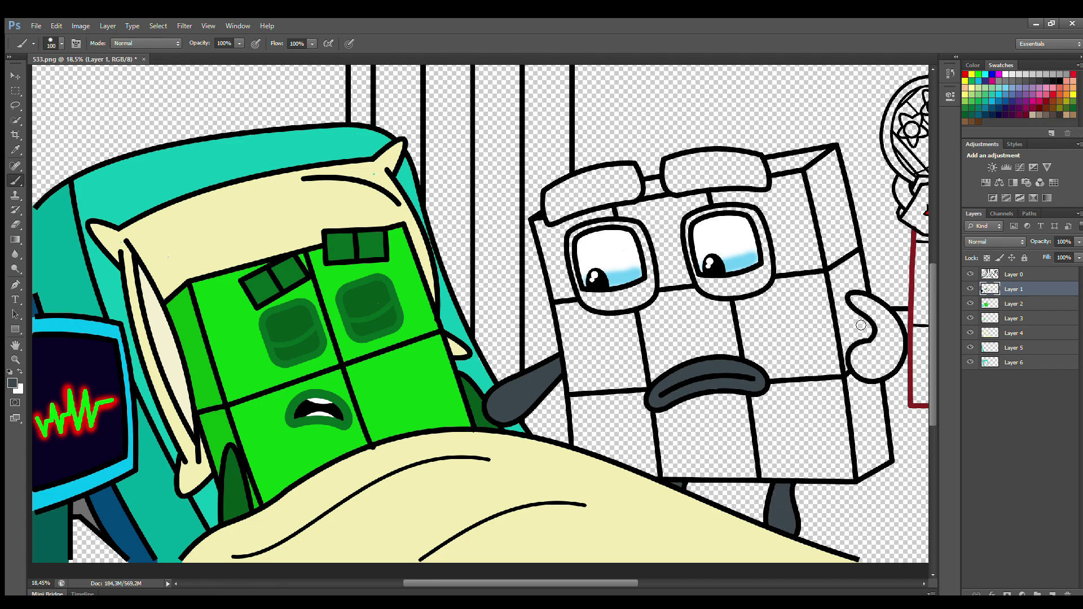
Step: Fill the standing character's bent arm and both eyebrows with the same dark gray
{"action": "key", "text": "bracketright"}
{"action": "key", "text": "bracketright"}
{"action": "mouse_move", "coordinate": [855, 299]}
{"action": "left_mouse_down"}
{"action": "mouse_move", "coordinate": [901, 349]}
{"action": "mouse_move", "coordinate": [861, 374]}
{"action": "mouse_move", "coordinate": [881, 349]}
{"action": "mouse_move", "coordinate": [863, 312]}
{"action": "mouse_move", "coordinate": [885, 359]}
{"action": "left_mouse_up"}
{"action": "mouse_move", "coordinate": [676, 168]}
{"action": "left_mouse_down"}
{"action": "mouse_move", "coordinate": [765, 179]}
{"action": "mouse_move", "coordinate": [743, 165]}
{"action": "mouse_move", "coordinate": [694, 164]}
{"action": "mouse_move", "coordinate": [724, 173]}
{"action": "mouse_move", "coordinate": [684, 181]}
{"action": "left_mouse_up"}
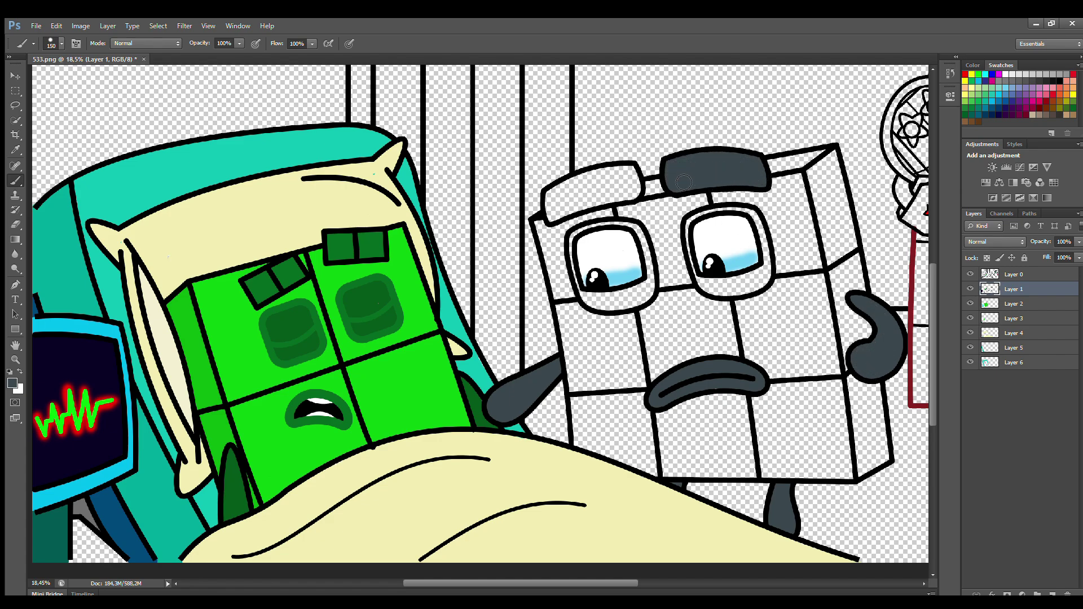
{"action": "mouse_move", "coordinate": [555, 199]}
{"action": "left_mouse_down"}
{"action": "mouse_move", "coordinate": [565, 217]}
{"action": "mouse_move", "coordinate": [640, 192]}
{"action": "mouse_move", "coordinate": [623, 172]}
{"action": "mouse_move", "coordinate": [570, 190]}
{"action": "mouse_move", "coordinate": [578, 205]}
{"action": "left_mouse_up"}
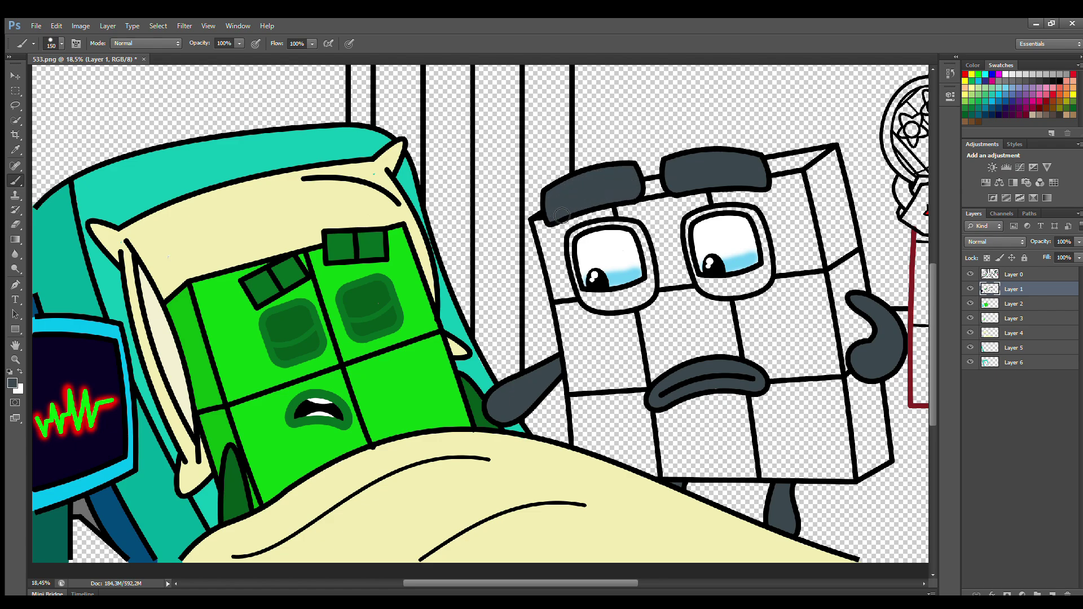
Step: Fill the thick rims around the standing character's eyes with dark gray on Layer 2
{"action": "key", "text": "alt+bracketleft"}
{"action": "mouse_move", "coordinate": [581, 240]}
{"action": "left_mouse_down"}
{"action": "mouse_move", "coordinate": [593, 304]}
{"action": "mouse_move", "coordinate": [645, 302]}
{"action": "left_mouse_up"}
{"action": "mouse_move", "coordinate": [649, 257]}
{"action": "left_mouse_down"}
{"action": "mouse_move", "coordinate": [592, 228]}
{"action": "mouse_move", "coordinate": [610, 296]}
{"action": "mouse_move", "coordinate": [640, 291]}
{"action": "left_mouse_up"}
{"action": "mouse_move", "coordinate": [700, 248]}
{"action": "left_mouse_down"}
{"action": "mouse_move", "coordinate": [700, 225]}
{"action": "mouse_move", "coordinate": [719, 294]}
{"action": "mouse_move", "coordinate": [754, 293]}
{"action": "mouse_move", "coordinate": [770, 274]}
{"action": "mouse_move", "coordinate": [756, 219]}
{"action": "mouse_move", "coordinate": [704, 224]}
{"action": "mouse_move", "coordinate": [723, 283]}
{"action": "mouse_move", "coordinate": [754, 281]}
{"action": "left_mouse_up"}
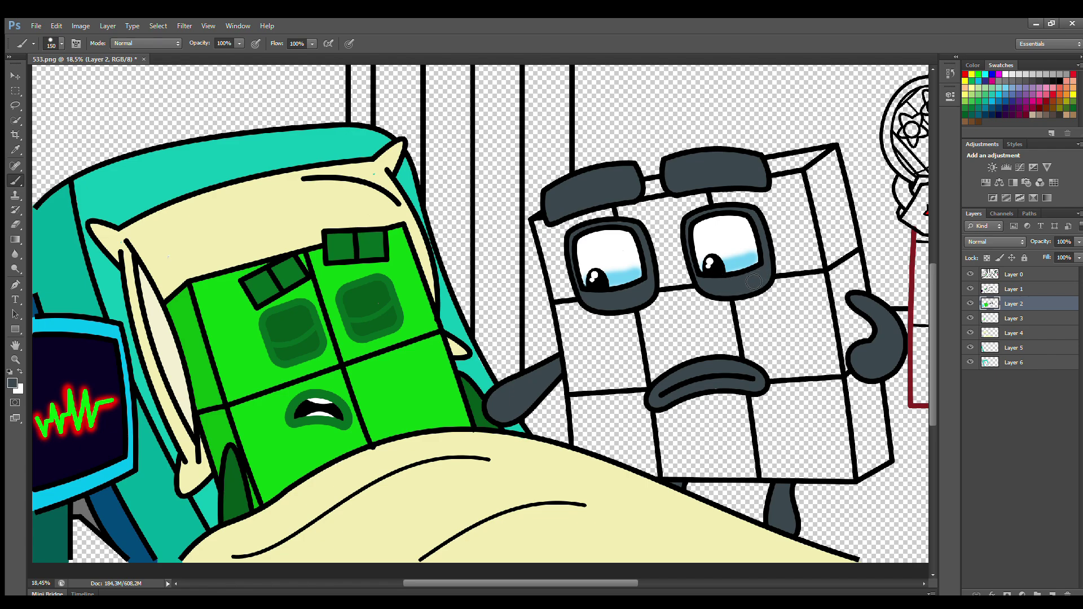
Step: Fill the standing block character's top row of blocks with dark neutral gray on Layer 3
{"action": "left_click", "coordinate": [1015, 319]}
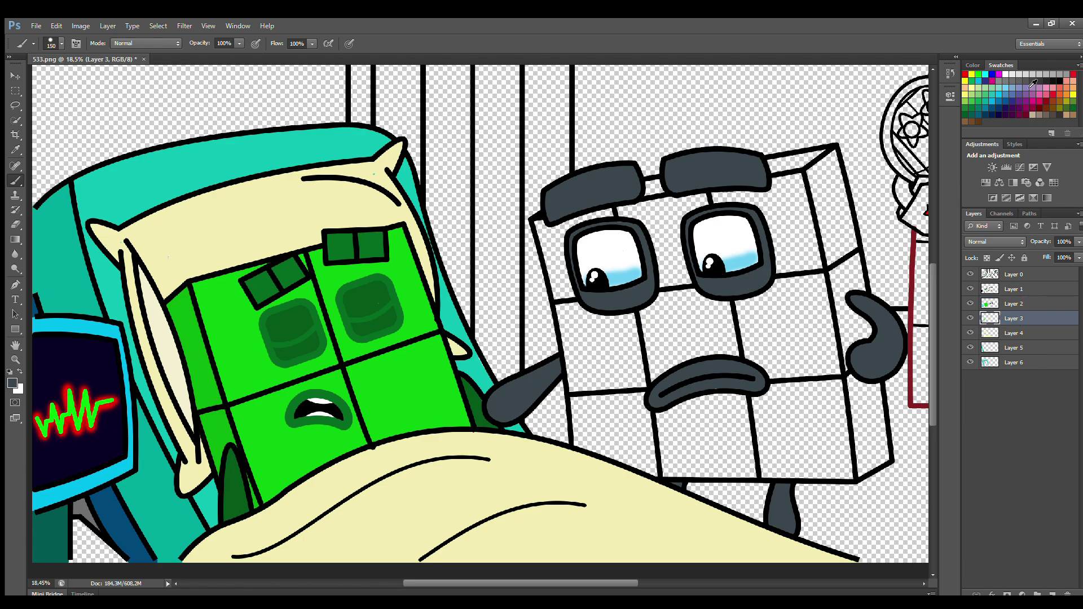
{"action": "left_click_drag", "start_coordinate": [543, 222], "coordinate": [559, 285]}
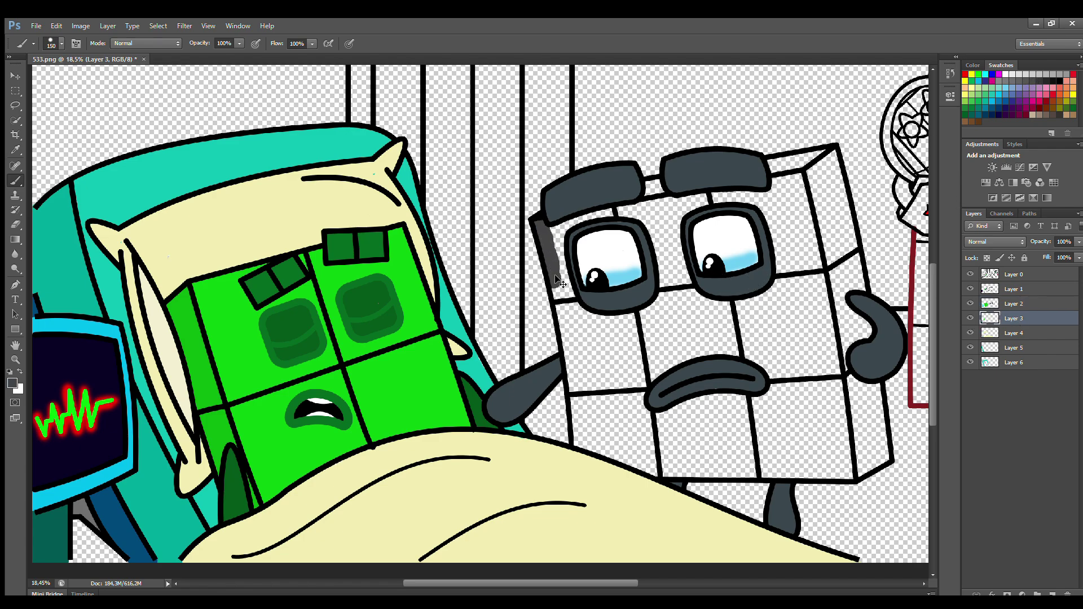
{"action": "key", "text": "ctrl+z"}
{"action": "key", "text": "ctrl+z"}
{"action": "mouse_move", "coordinate": [545, 229]}
{"action": "left_mouse_down"}
{"action": "mouse_move", "coordinate": [562, 292]}
{"action": "mouse_move", "coordinate": [813, 269]}
{"action": "mouse_move", "coordinate": [856, 249]}
{"action": "mouse_move", "coordinate": [831, 158]}
{"action": "mouse_move", "coordinate": [666, 192]}
{"action": "left_mouse_up"}
{"action": "key", "text": "bracketright"}
{"action": "key", "text": "bracketright"}
{"action": "key", "text": "bracketright"}
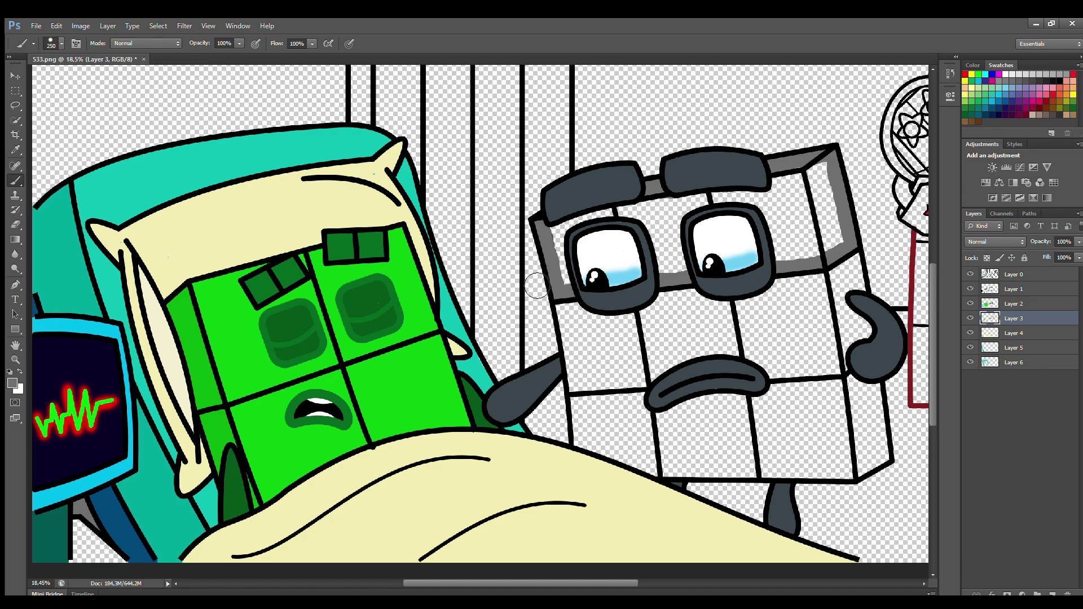
{"action": "mouse_move", "coordinate": [558, 240]}
{"action": "left_mouse_down"}
{"action": "mouse_move", "coordinate": [814, 186]}
{"action": "mouse_move", "coordinate": [836, 210]}
{"action": "mouse_move", "coordinate": [820, 259]}
{"action": "mouse_move", "coordinate": [773, 227]}
{"action": "mouse_move", "coordinate": [797, 246]}
{"action": "mouse_move", "coordinate": [824, 220]}
{"action": "mouse_move", "coordinate": [739, 226]}
{"action": "mouse_move", "coordinate": [701, 257]}
{"action": "mouse_move", "coordinate": [777, 238]}
{"action": "mouse_move", "coordinate": [613, 261]}
{"action": "mouse_move", "coordinate": [564, 265]}
{"action": "left_mouse_up"}
Step: Dab medium gray in the standing character's middle row and fill its bottom row with light gray on Layer 3
{"action": "key", "text": "i"}
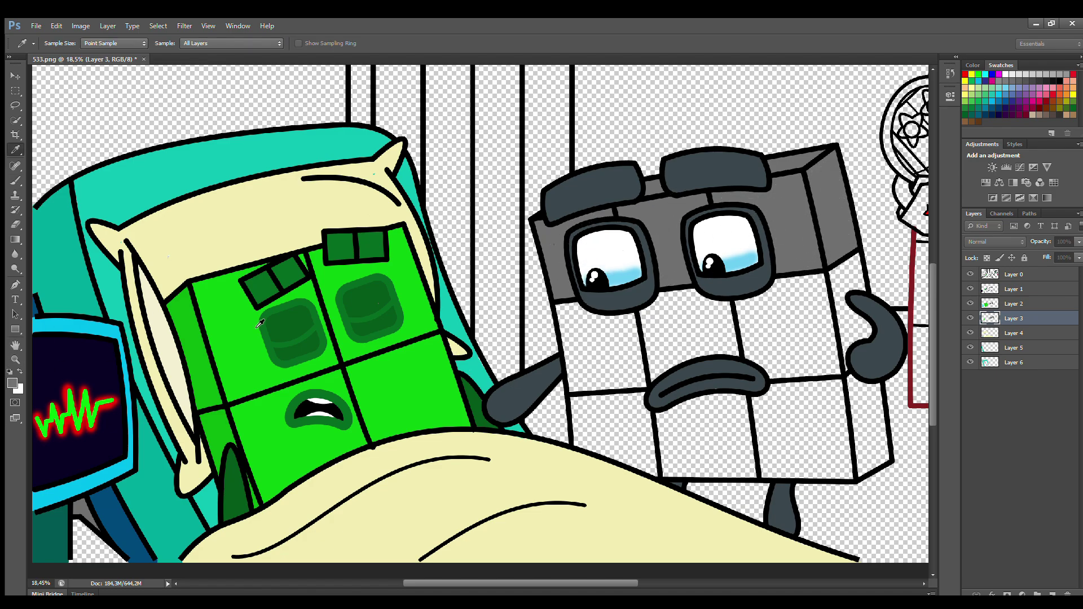
{"action": "key", "text": "b"}
{"action": "left_click", "coordinate": [594, 343]}
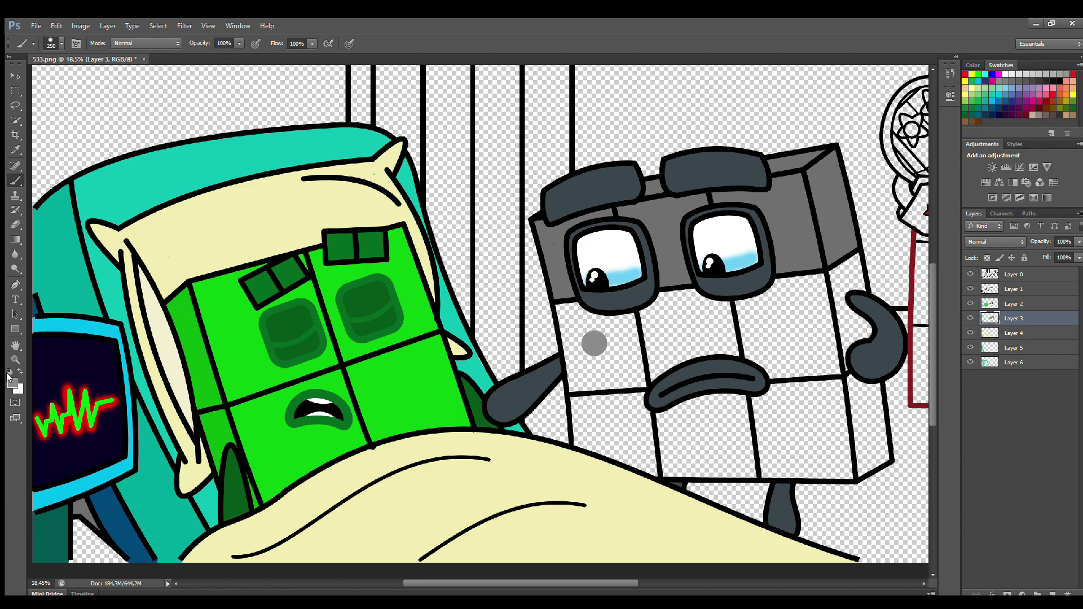
{"action": "key", "text": "bracketleft"}
{"action": "key", "text": "bracketleft"}
{"action": "mouse_move", "coordinate": [578, 398]}
{"action": "left_mouse_down"}
{"action": "mouse_move", "coordinate": [591, 446]}
{"action": "mouse_move", "coordinate": [674, 475]}
{"action": "mouse_move", "coordinate": [844, 479]}
{"action": "mouse_move", "coordinate": [888, 464]}
{"action": "mouse_move", "coordinate": [879, 393]}
{"action": "mouse_move", "coordinate": [861, 386]}
{"action": "mouse_move", "coordinate": [592, 411]}
{"action": "mouse_move", "coordinate": [612, 420]}
{"action": "mouse_move", "coordinate": [608, 431]}
{"action": "mouse_move", "coordinate": [813, 415]}
{"action": "mouse_move", "coordinate": [874, 448]}
{"action": "mouse_move", "coordinate": [759, 465]}
{"action": "mouse_move", "coordinate": [623, 448]}
{"action": "mouse_move", "coordinate": [815, 447]}
{"action": "mouse_move", "coordinate": [856, 427]}
{"action": "mouse_move", "coordinate": [877, 429]}
{"action": "mouse_move", "coordinate": [884, 446]}
{"action": "mouse_move", "coordinate": [832, 431]}
{"action": "left_mouse_up"}
{"action": "key", "text": "bracketright"}
{"action": "key", "text": "bracketright"}
{"action": "key", "text": "bracketright"}
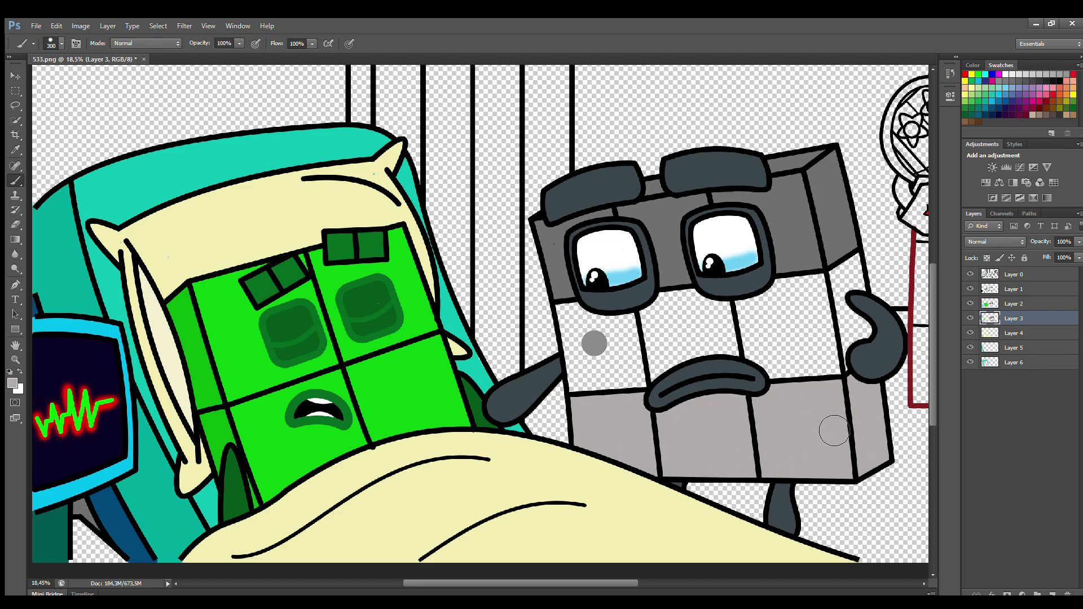
Step: Sample the medium gray dab and fill the standing character's middle row of blocks with it on Layer 4
{"action": "left_click", "coordinate": [1014, 333]}
{"action": "left_click", "coordinate": [15, 149]}
{"action": "left_click", "coordinate": [598, 347]}
{"action": "key", "text": "b"}
{"action": "mouse_move", "coordinate": [587, 307]}
{"action": "left_mouse_down"}
{"action": "mouse_move", "coordinate": [593, 395]}
{"action": "mouse_move", "coordinate": [761, 398]}
{"action": "mouse_move", "coordinate": [869, 373]}
{"action": "mouse_move", "coordinate": [860, 272]}
{"action": "mouse_move", "coordinate": [598, 309]}
{"action": "mouse_move", "coordinate": [795, 303]}
{"action": "mouse_move", "coordinate": [750, 324]}
{"action": "mouse_move", "coordinate": [605, 353]}
{"action": "mouse_move", "coordinate": [819, 337]}
{"action": "mouse_move", "coordinate": [852, 360]}
{"action": "mouse_move", "coordinate": [609, 370]}
{"action": "left_mouse_up"}
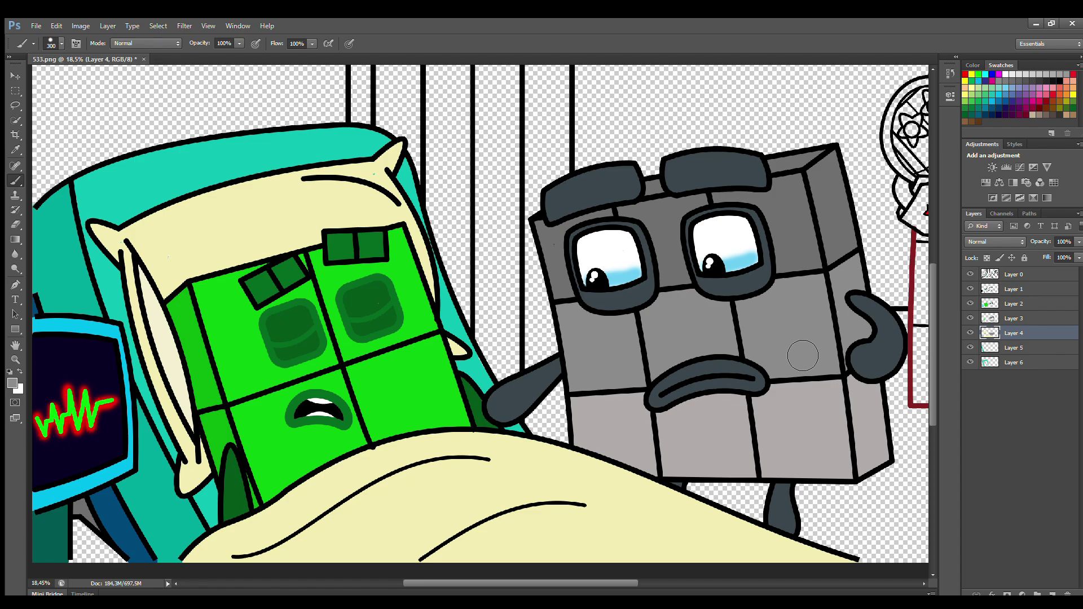
Step: Fill the remaining gap between the monitor stand and the bed with the bottom row's light gray on Layer 6
{"action": "left_click", "coordinate": [1006, 365]}
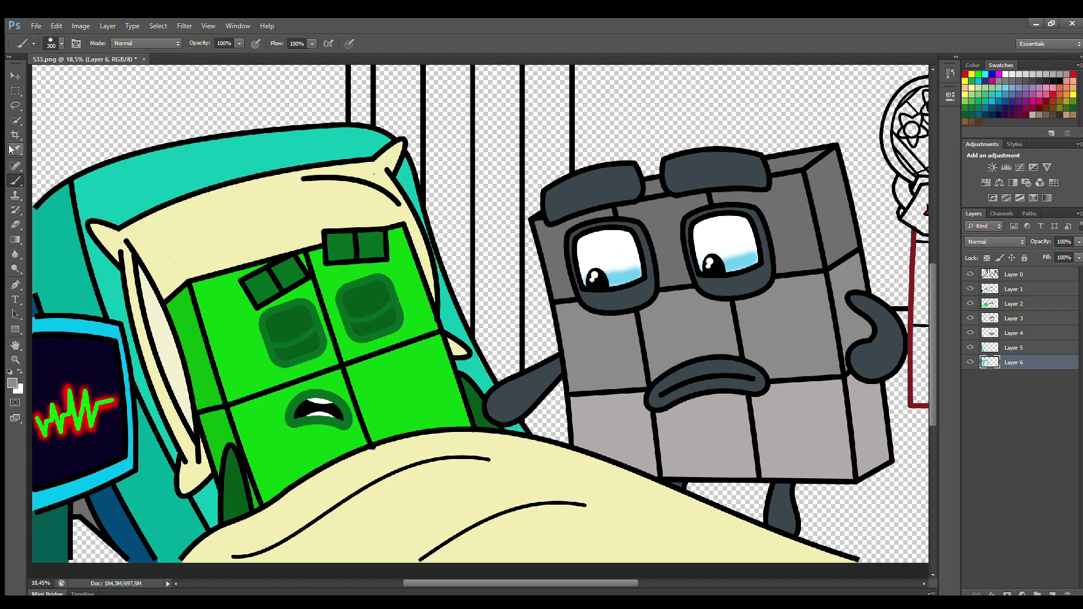
{"action": "left_click", "coordinate": [621, 426], "text": "alt"}
{"action": "key", "text": "bracketleft"}
{"action": "key", "text": "bracketleft"}
{"action": "key", "text": "bracketleft"}
{"action": "key", "text": "bracketleft"}
{"action": "mouse_move", "coordinate": [84, 554]}
{"action": "left_mouse_down"}
{"action": "mouse_move", "coordinate": [81, 562]}
{"action": "mouse_move", "coordinate": [121, 567]}
{"action": "mouse_move", "coordinate": [87, 536]}
{"action": "mouse_move", "coordinate": [80, 568]}
{"action": "mouse_move", "coordinate": [112, 571]}
{"action": "mouse_move", "coordinate": [86, 552]}
{"action": "left_mouse_up"}
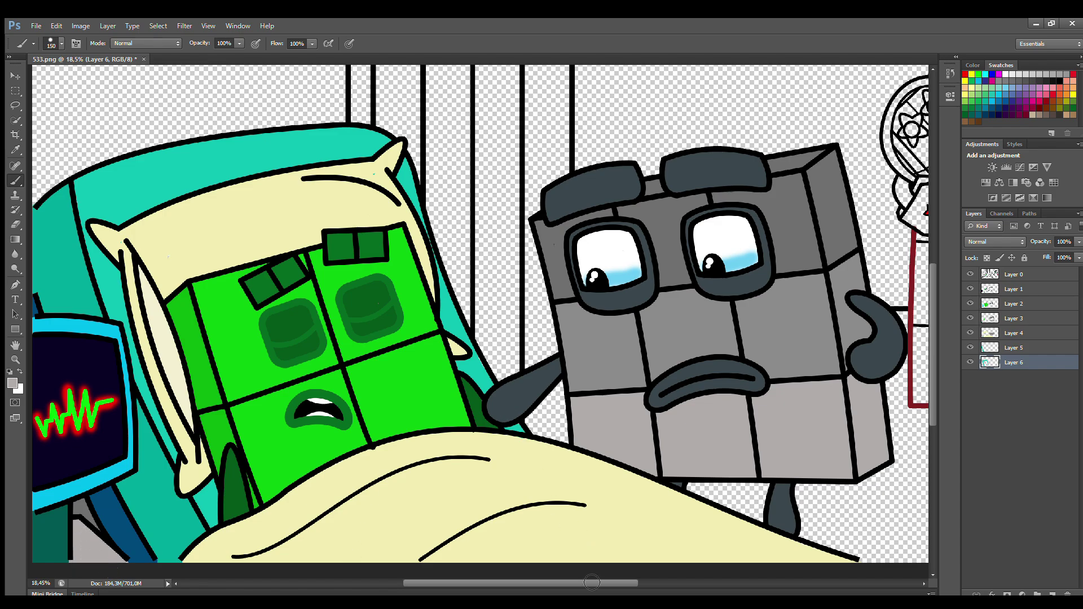
Step: Fill the tall character's eyes with white and shade their lower parts light blue on Layer 1
{"action": "left_click_drag", "start_coordinate": [591, 583], "coordinate": [652, 586]}
{"action": "left_click_drag", "start_coordinate": [931, 413], "coordinate": [931, 385]}
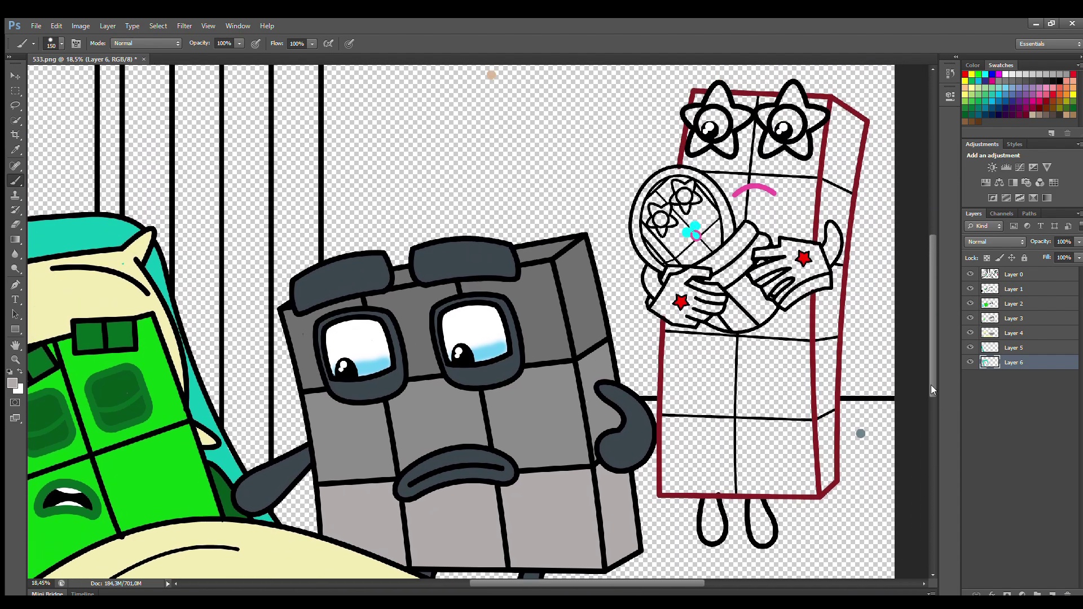
{"action": "scroll", "coordinate": [790, 271], "scroll_direction": "up", "scroll_amount": 1}
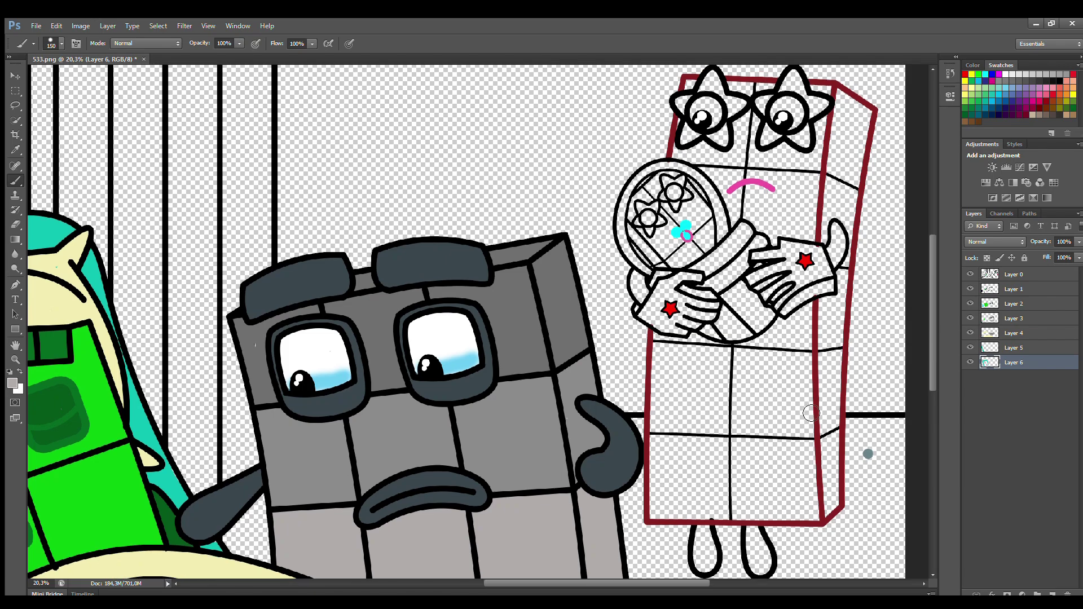
{"action": "left_click", "coordinate": [1018, 291]}
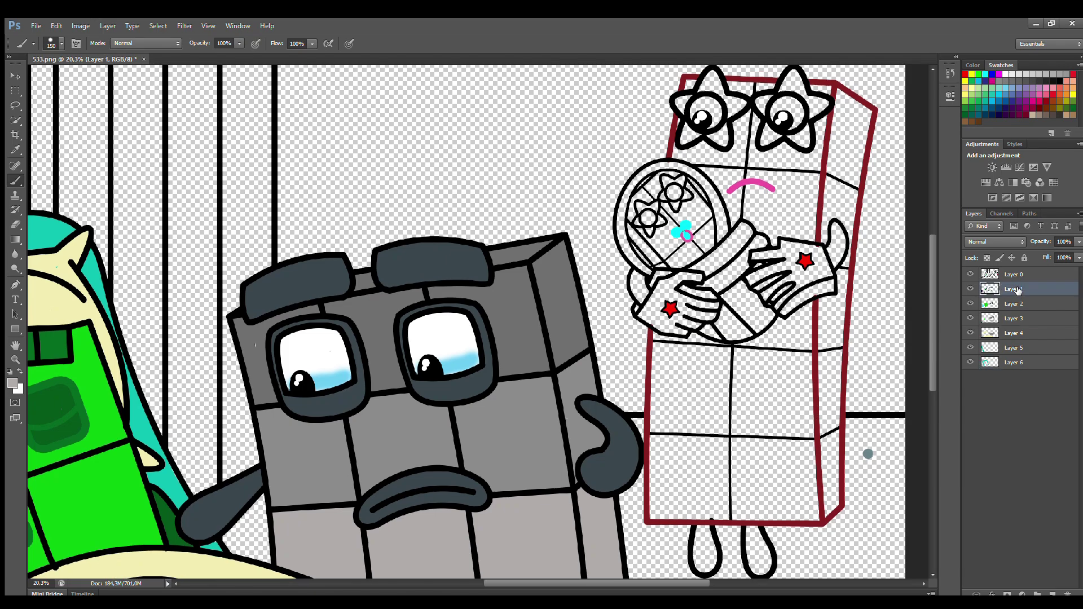
{"action": "left_click", "coordinate": [1006, 76]}
{"action": "left_click", "coordinate": [1000, 94]}
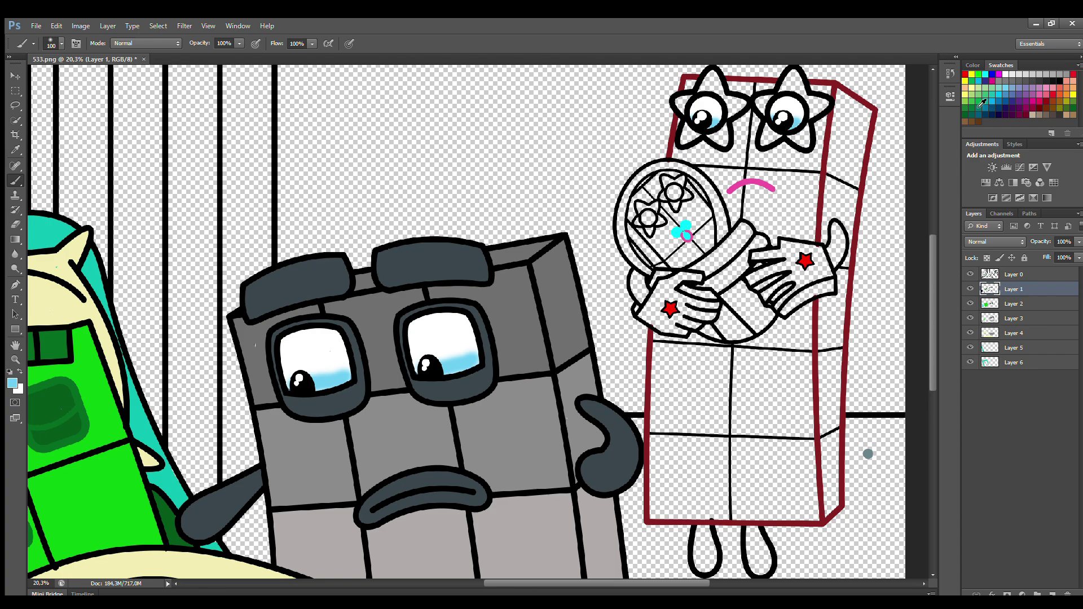
Step: Fill the round centers of the baby's star-shaped eyes with dark red on Layer 1
{"action": "left_click", "coordinate": [965, 74]}
{"action": "key", "text": "i"}
{"action": "key", "text": "b"}
Step: Fill the blanket wrapped around the baby with muted purple on Layer 1
{"action": "left_click", "coordinate": [1047, 97]}
{"action": "key", "text": "i"}
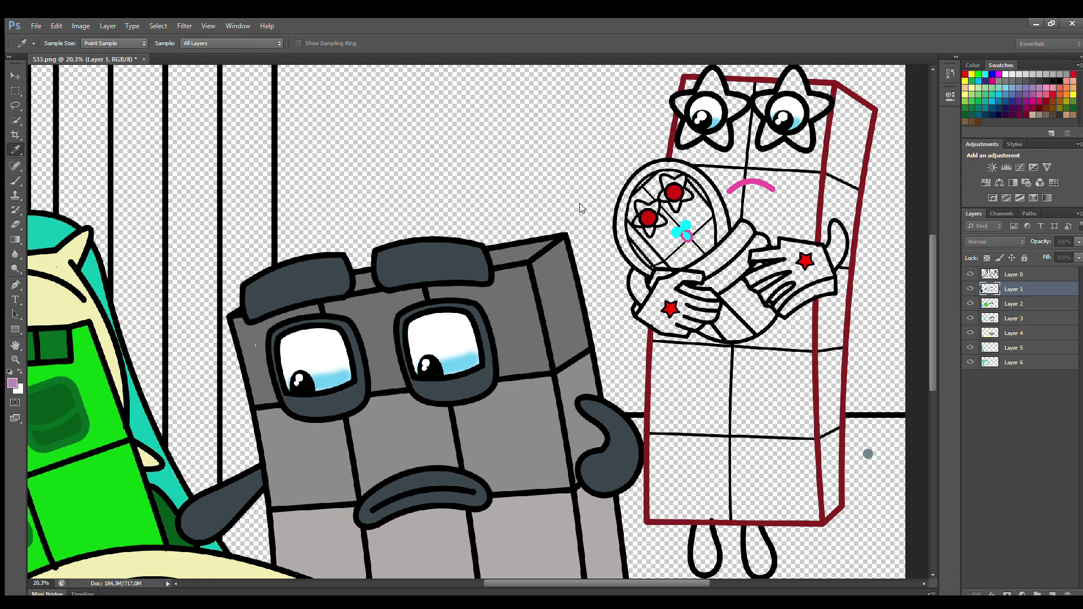
{"action": "key", "text": "b"}
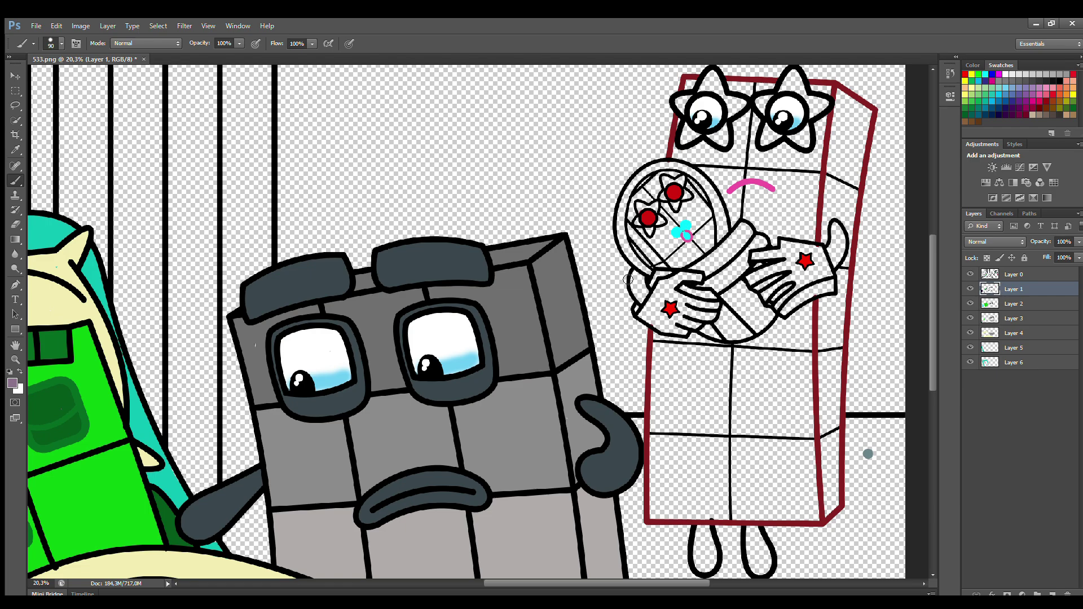
{"action": "mouse_move", "coordinate": [650, 272]}
{"action": "left_mouse_down"}
{"action": "mouse_move", "coordinate": [625, 242]}
{"action": "mouse_move", "coordinate": [621, 204]}
{"action": "mouse_move", "coordinate": [620, 215]}
{"action": "mouse_move", "coordinate": [633, 185]}
{"action": "mouse_move", "coordinate": [661, 166]}
{"action": "mouse_move", "coordinate": [708, 186]}
{"action": "mouse_move", "coordinate": [720, 241]}
{"action": "left_mouse_up"}
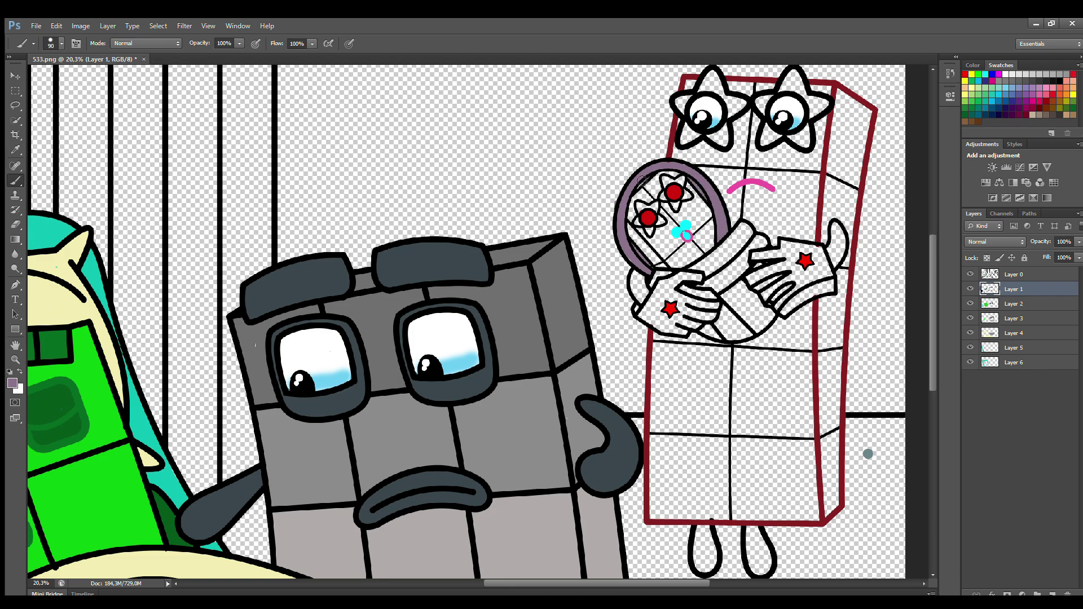
{"action": "mouse_move", "coordinate": [696, 276]}
{"action": "left_mouse_down"}
{"action": "mouse_move", "coordinate": [744, 229]}
{"action": "mouse_move", "coordinate": [750, 236]}
{"action": "mouse_move", "coordinate": [731, 259]}
{"action": "mouse_move", "coordinate": [707, 272]}
{"action": "mouse_move", "coordinate": [747, 242]}
{"action": "mouse_move", "coordinate": [701, 288]}
{"action": "mouse_move", "coordinate": [736, 280]}
{"action": "mouse_move", "coordinate": [761, 241]}
{"action": "mouse_move", "coordinate": [723, 276]}
{"action": "mouse_move", "coordinate": [724, 289]}
{"action": "mouse_move", "coordinate": [755, 331]}
{"action": "mouse_move", "coordinate": [774, 319]}
{"action": "mouse_move", "coordinate": [743, 287]}
{"action": "mouse_move", "coordinate": [745, 316]}
{"action": "mouse_move", "coordinate": [739, 298]}
{"action": "mouse_move", "coordinate": [758, 317]}
{"action": "mouse_move", "coordinate": [748, 304]}
{"action": "mouse_move", "coordinate": [708, 331]}
{"action": "mouse_move", "coordinate": [749, 334]}
{"action": "mouse_move", "coordinate": [730, 323]}
{"action": "left_mouse_up"}
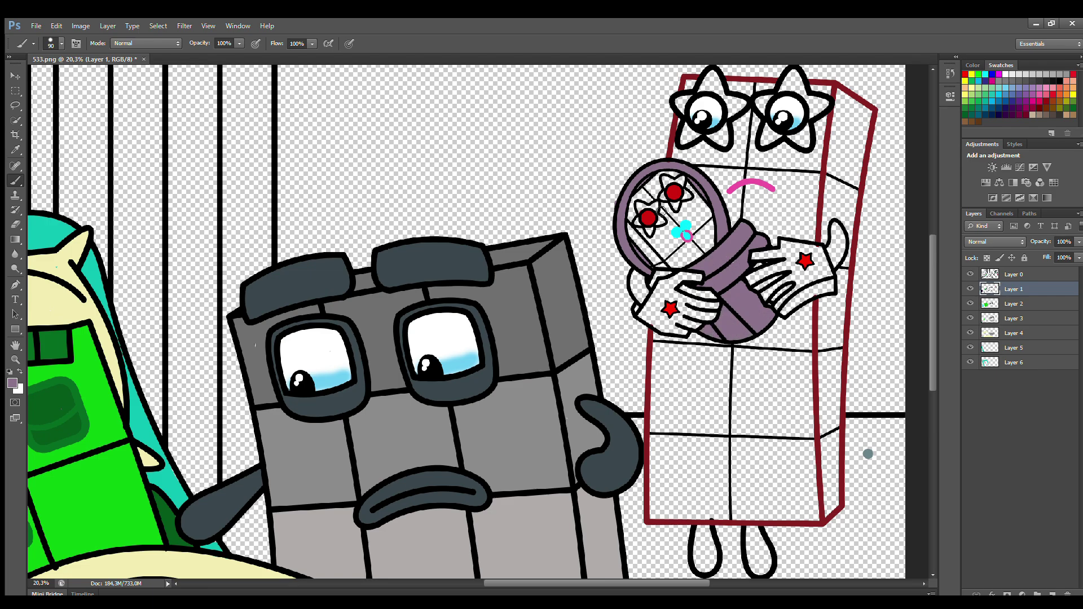
Step: Color the baby's star-shaped eye rims and side face red on Layer 2, adding black closed-eye lines on Layer 1
{"action": "key", "text": "alt+bracketleft"}
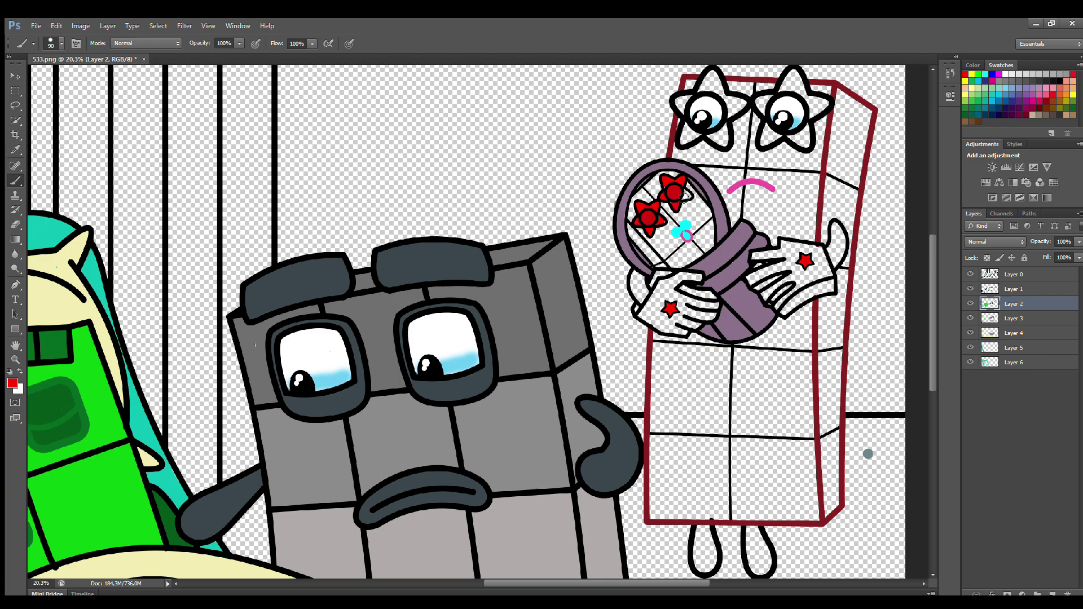
{"action": "left_click", "coordinate": [1017, 289]}
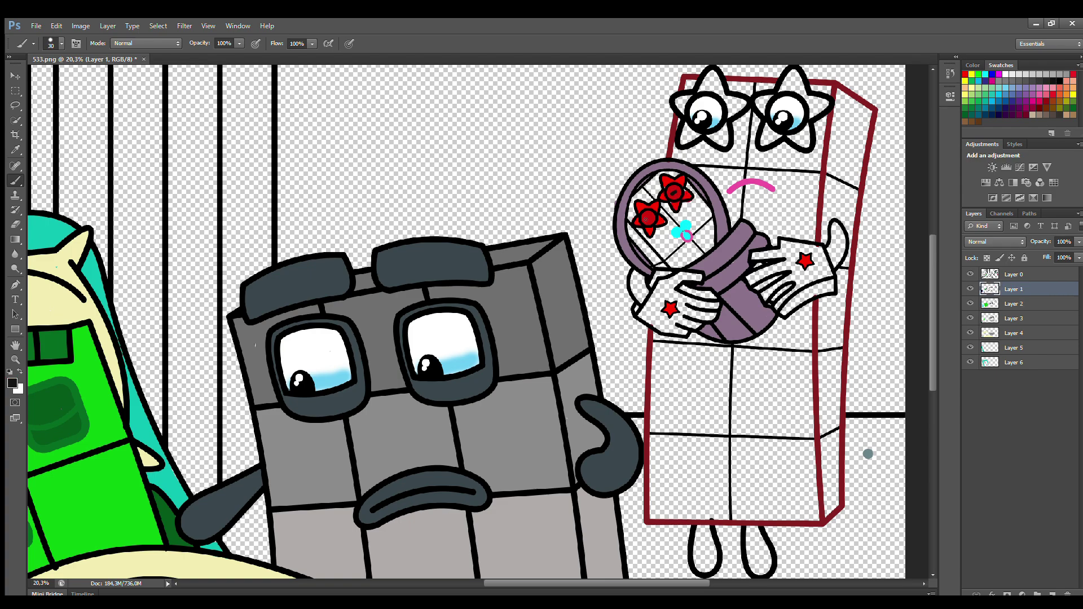
{"action": "left_click", "coordinate": [663, 187], "text": "alt"}
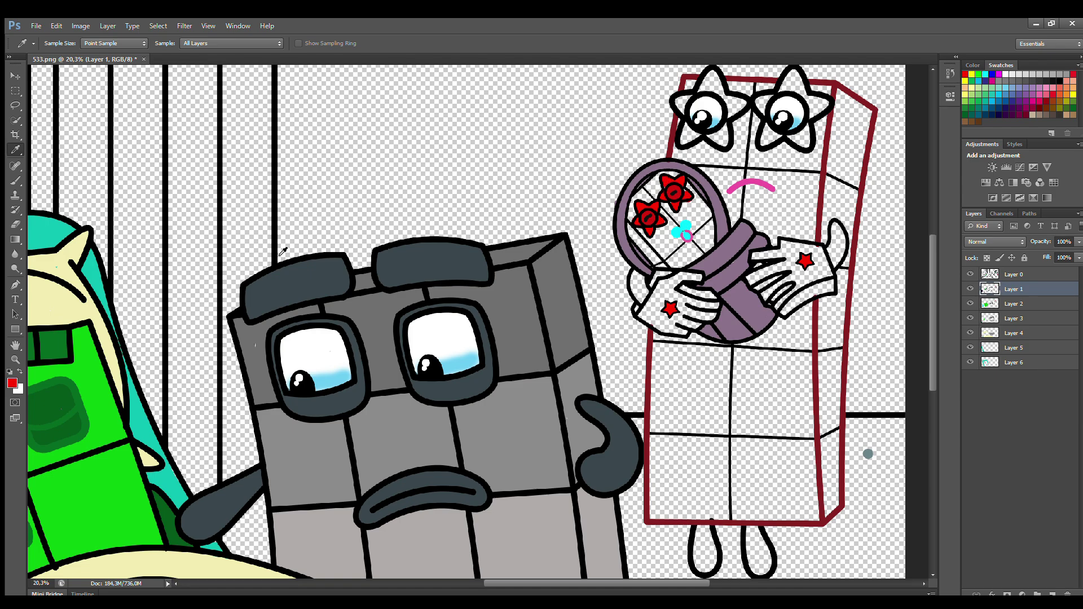
{"action": "left_click", "coordinate": [1016, 305]}
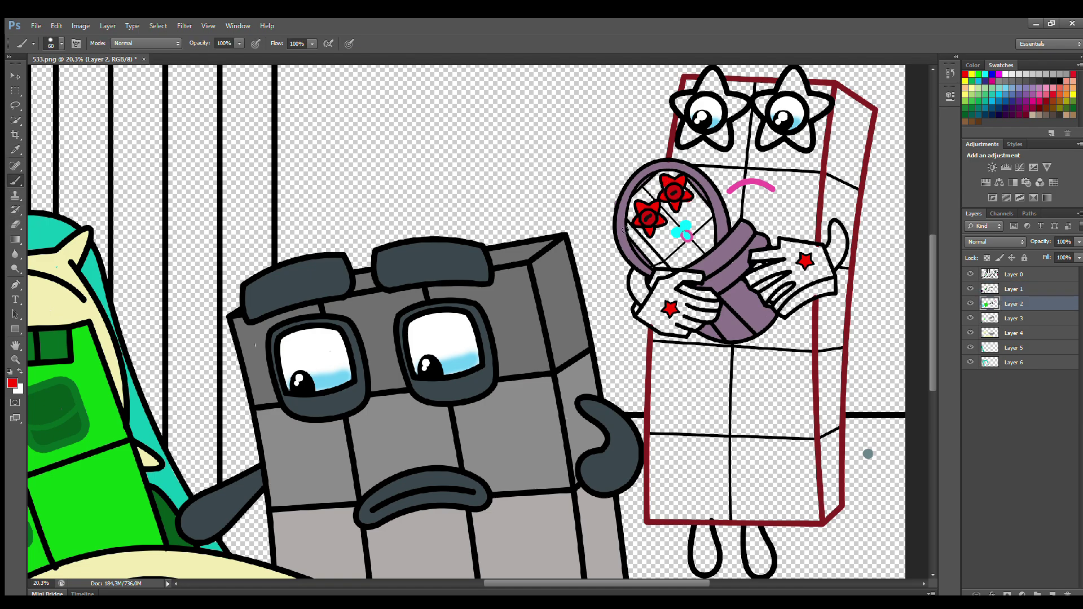
{"action": "left_click_drag", "start_coordinate": [629, 228], "coordinate": [658, 262]}
Step: Fill the tall character's arms, the shaded parts of its gloves and both legs with dark red on Layer 1
{"action": "left_click", "coordinate": [1011, 290]}
{"action": "key", "text": "i"}
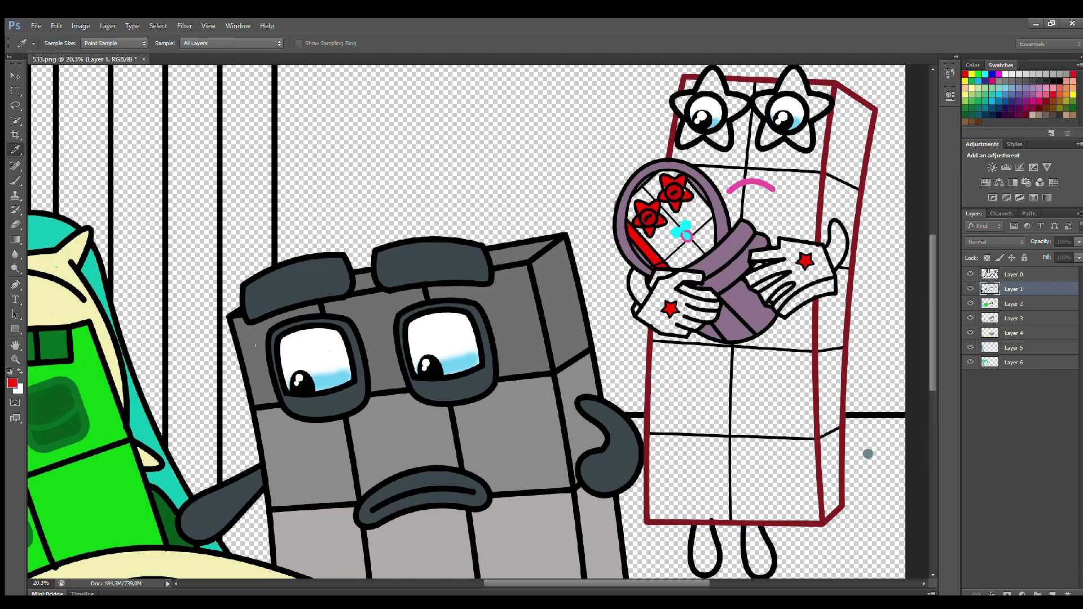
{"action": "left_click", "coordinate": [662, 177]}
{"action": "key", "text": "b"}
{"action": "left_click_drag", "start_coordinate": [633, 273], "coordinate": [645, 294]}
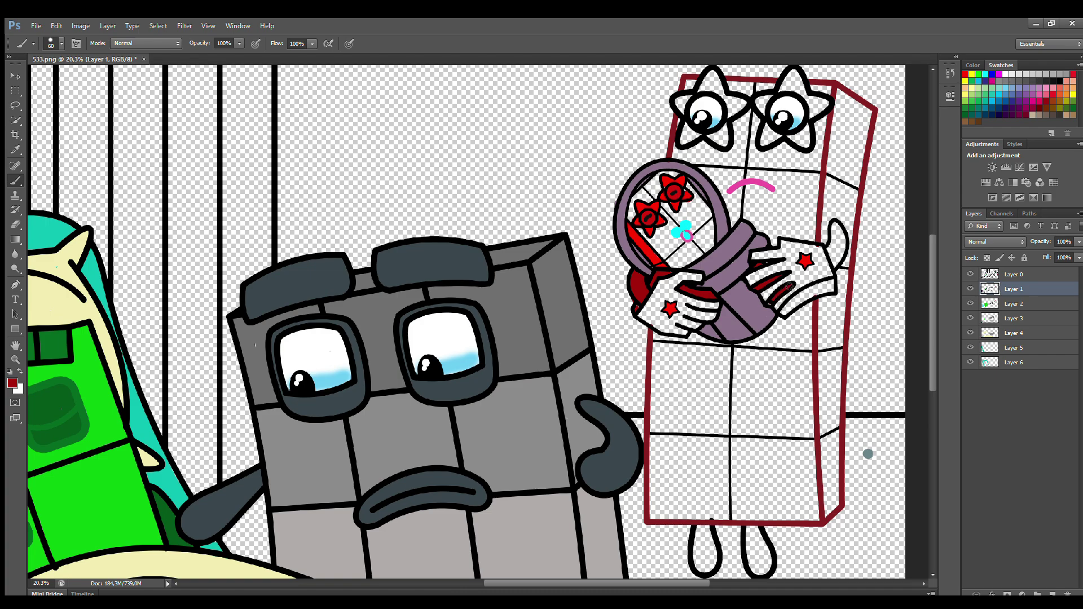
{"action": "left_click_drag", "start_coordinate": [781, 312], "coordinate": [816, 288]}
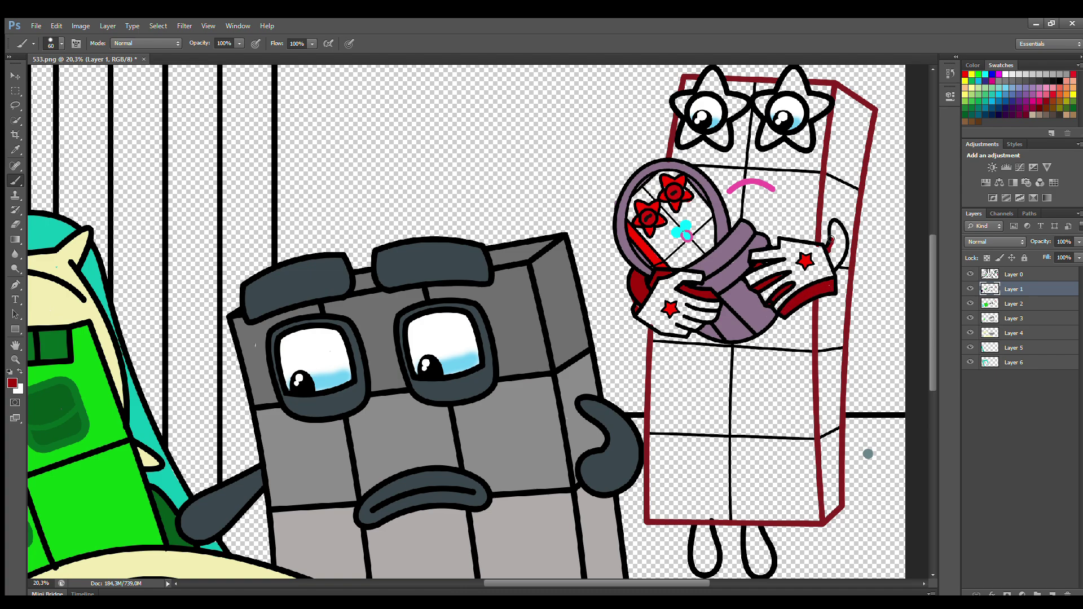
{"action": "mouse_move", "coordinate": [834, 247]}
{"action": "left_mouse_down"}
{"action": "mouse_move", "coordinate": [837, 230]}
{"action": "mouse_move", "coordinate": [837, 261]}
{"action": "left_mouse_up"}
{"action": "mouse_move", "coordinate": [750, 535]}
{"action": "left_mouse_down"}
{"action": "mouse_move", "coordinate": [755, 570]}
{"action": "mouse_move", "coordinate": [764, 539]}
{"action": "mouse_move", "coordinate": [765, 564]}
{"action": "left_mouse_up"}
{"action": "mouse_move", "coordinate": [703, 532]}
{"action": "left_mouse_down"}
{"action": "mouse_move", "coordinate": [705, 568]}
{"action": "mouse_move", "coordinate": [712, 528]}
{"action": "mouse_move", "coordinate": [712, 551]}
{"action": "left_mouse_up"}
Step: Fill the star-shaped rims around the tall character's eyes with bright red on Layer 2
{"action": "left_click", "coordinate": [1014, 303]}
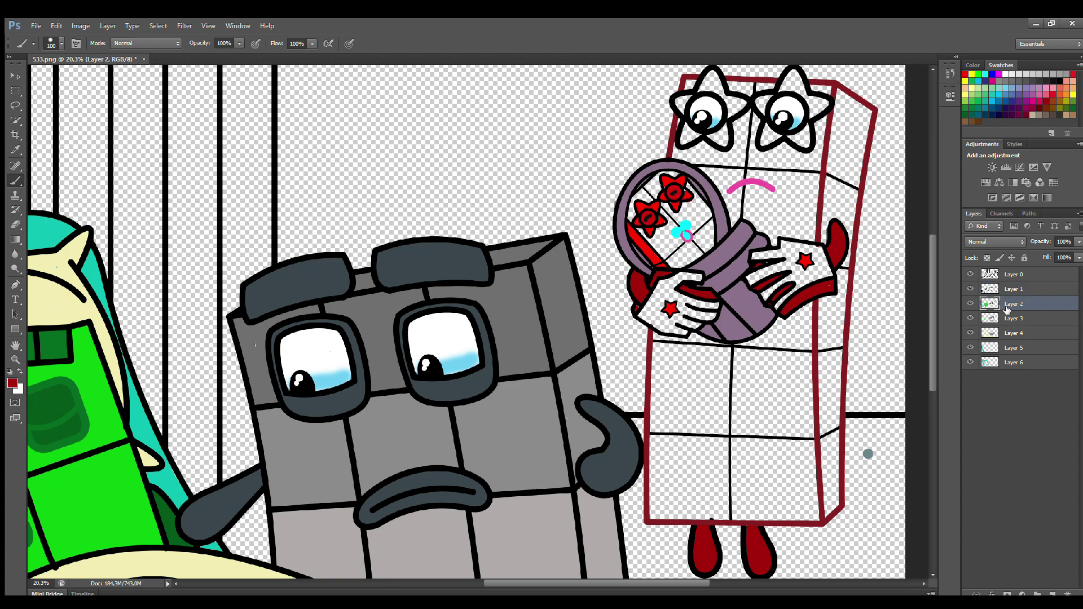
{"action": "key", "text": "i"}
{"action": "key", "text": "b"}
{"action": "key", "text": "bracketright"}
{"action": "key", "text": "bracketright"}
{"action": "key", "text": "bracketright"}
{"action": "mouse_move", "coordinate": [690, 111]}
{"action": "left_mouse_down"}
{"action": "mouse_move", "coordinate": [721, 86]}
{"action": "mouse_move", "coordinate": [713, 99]}
{"action": "mouse_move", "coordinate": [744, 110]}
{"action": "mouse_move", "coordinate": [731, 147]}
{"action": "mouse_move", "coordinate": [728, 133]}
{"action": "mouse_move", "coordinate": [700, 135]}
{"action": "left_mouse_up"}
{"action": "mouse_move", "coordinate": [765, 108]}
{"action": "left_mouse_down"}
{"action": "mouse_move", "coordinate": [800, 88]}
{"action": "mouse_move", "coordinate": [798, 100]}
{"action": "mouse_move", "coordinate": [829, 109]}
{"action": "mouse_move", "coordinate": [807, 141]}
{"action": "mouse_move", "coordinate": [773, 144]}
{"action": "mouse_move", "coordinate": [783, 135]}
{"action": "left_mouse_up"}
Step: Fill the side face of the tall character's block body with the same bright red
{"action": "mouse_move", "coordinate": [845, 96]}
{"action": "left_mouse_down"}
{"action": "mouse_move", "coordinate": [837, 247]}
{"action": "mouse_move", "coordinate": [846, 272]}
{"action": "mouse_move", "coordinate": [872, 122]}
{"action": "mouse_move", "coordinate": [858, 111]}
{"action": "mouse_move", "coordinate": [847, 292]}
{"action": "mouse_move", "coordinate": [844, 272]}
{"action": "mouse_move", "coordinate": [825, 311]}
{"action": "mouse_move", "coordinate": [833, 515]}
{"action": "mouse_move", "coordinate": [845, 301]}
{"action": "left_mouse_up"}
{"action": "key", "text": "bracketleft"}
{"action": "key", "text": "bracketleft"}
{"action": "key", "text": "bracketleft"}
{"action": "key", "text": "bracketright"}
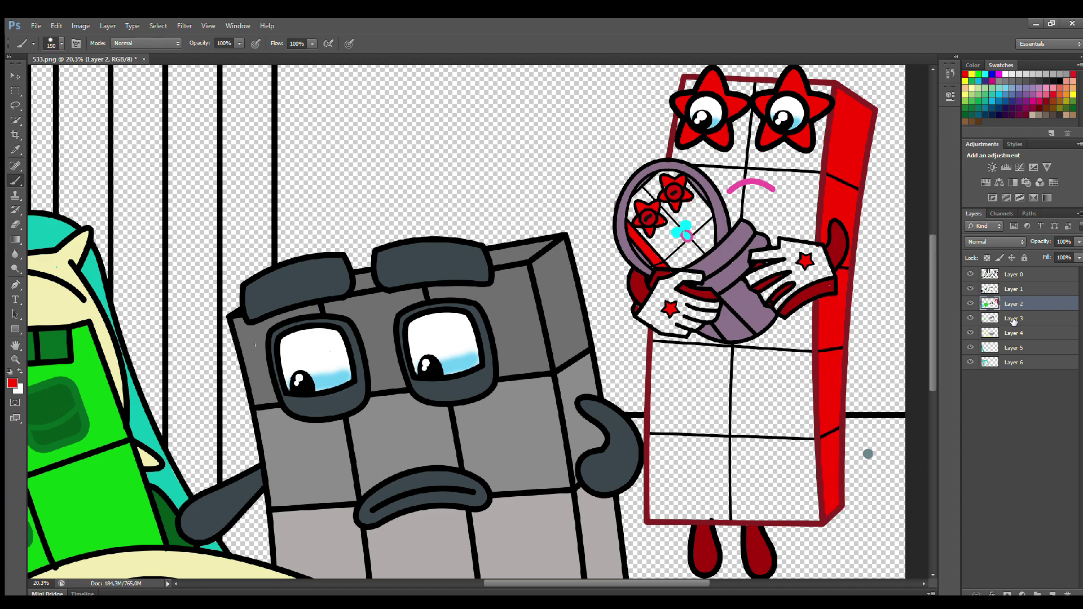
Step: Fill the baby's front face and the tall character's gloves with white on Layer 3
{"action": "left_click", "coordinate": [1013, 321]}
{"action": "left_click", "coordinate": [1002, 97]}
{"action": "key", "text": "bracketright"}
{"action": "key", "text": "bracketright"}
{"action": "key", "text": "bracketright"}
{"action": "mouse_move", "coordinate": [691, 232]}
{"action": "left_mouse_down"}
{"action": "mouse_move", "coordinate": [674, 192]}
{"action": "mouse_move", "coordinate": [717, 225]}
{"action": "mouse_move", "coordinate": [674, 251]}
{"action": "mouse_move", "coordinate": [679, 213]}
{"action": "mouse_move", "coordinate": [656, 226]}
{"action": "mouse_move", "coordinate": [703, 316]}
{"action": "left_mouse_up"}
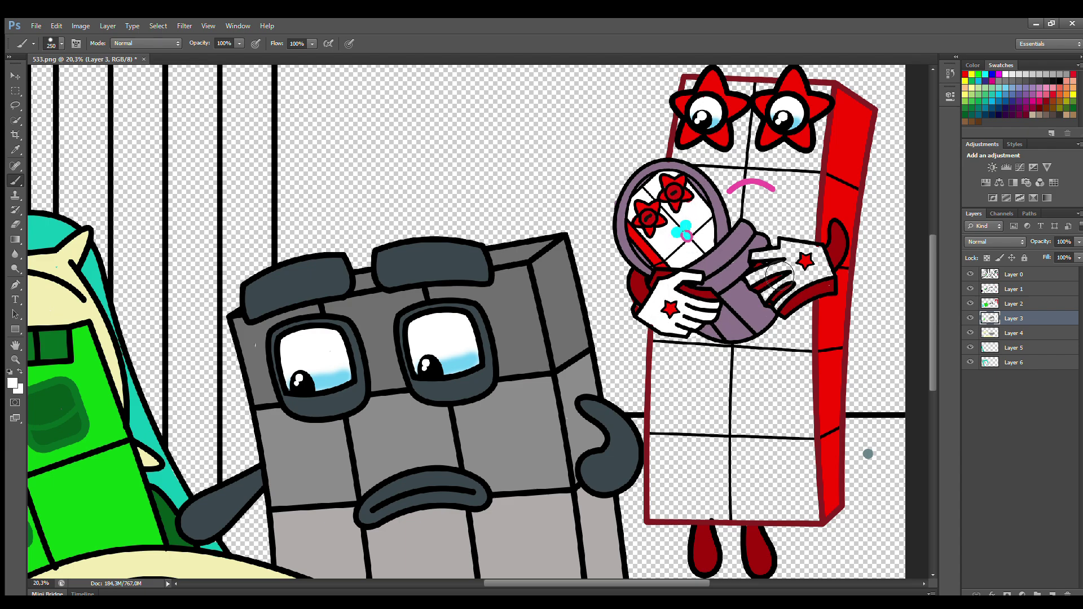
{"action": "mouse_move", "coordinate": [779, 275]}
{"action": "left_mouse_down"}
{"action": "mouse_move", "coordinate": [804, 260]}
{"action": "mouse_move", "coordinate": [821, 293]}
{"action": "mouse_move", "coordinate": [791, 288]}
{"action": "left_mouse_up"}
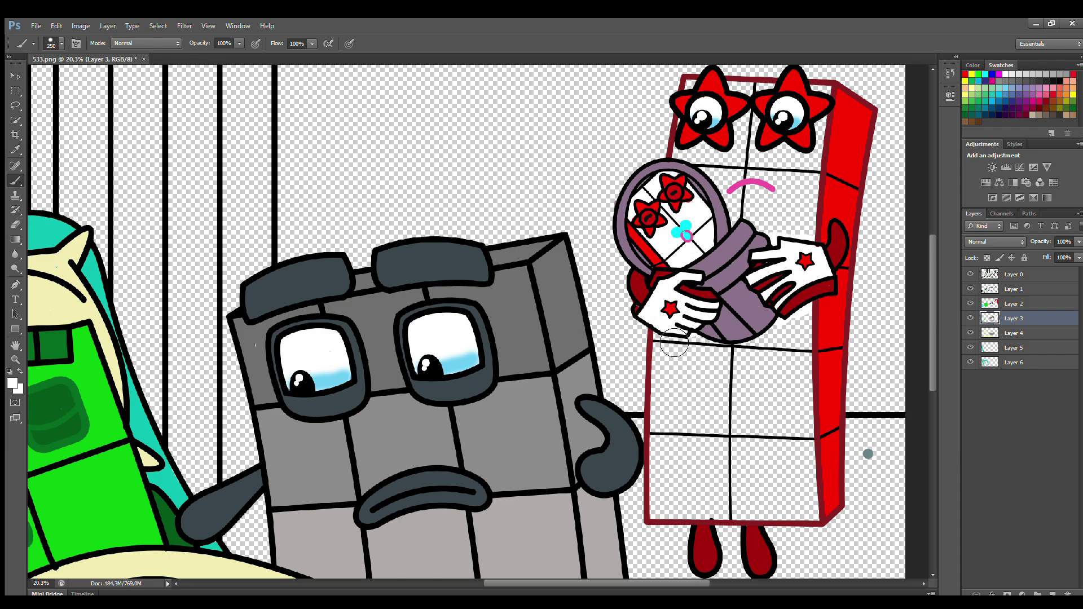
Step: Fill the front of the tall character's block body with white on Layer 3
{"action": "key", "text": "bracketleft"}
{"action": "key", "text": "bracketleft"}
{"action": "key", "text": "bracketleft"}
{"action": "mouse_move", "coordinate": [674, 343]}
{"action": "left_mouse_down"}
{"action": "mouse_move", "coordinate": [672, 503]}
{"action": "mouse_move", "coordinate": [660, 507]}
{"action": "mouse_move", "coordinate": [692, 518]}
{"action": "mouse_move", "coordinate": [796, 517]}
{"action": "mouse_move", "coordinate": [812, 463]}
{"action": "left_mouse_up"}
{"action": "key", "text": "bracketright"}
{"action": "key", "text": "bracketright"}
{"action": "key", "text": "bracketright"}
{"action": "mouse_move", "coordinate": [804, 502]}
{"action": "left_mouse_down"}
{"action": "mouse_move", "coordinate": [832, 111]}
{"action": "mouse_move", "coordinate": [705, 102]}
{"action": "mouse_move", "coordinate": [690, 184]}
{"action": "left_mouse_up"}
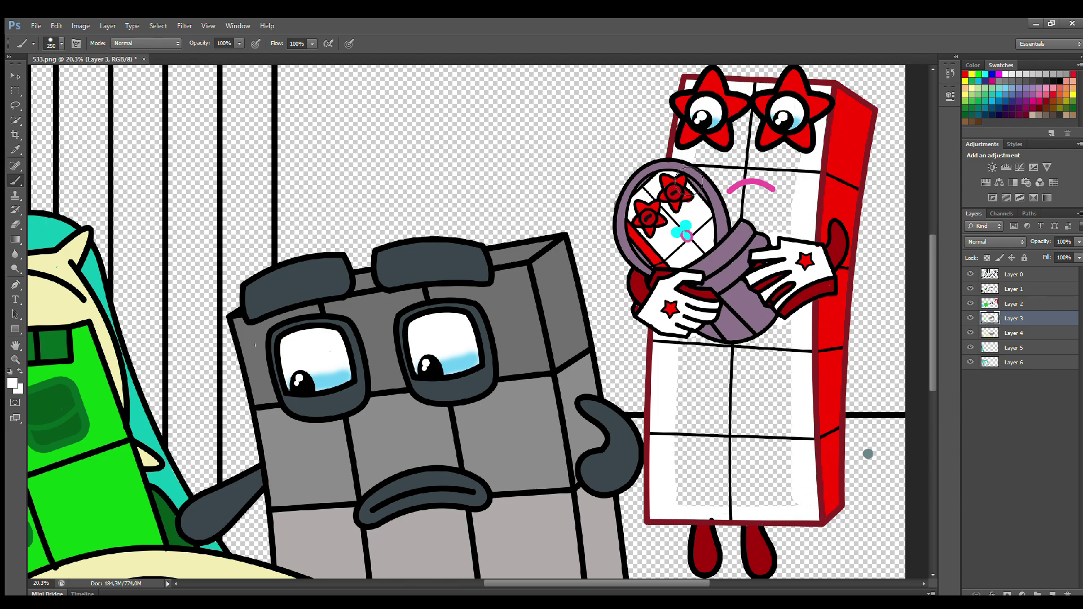
{"action": "key", "text": "bracketright"}
{"action": "key", "text": "bracketright"}
{"action": "key", "text": "bracketright"}
{"action": "key", "text": "bracketright"}
{"action": "mouse_move", "coordinate": [711, 361]}
{"action": "left_mouse_down"}
{"action": "mouse_move", "coordinate": [702, 390]}
{"action": "mouse_move", "coordinate": [796, 522]}
{"action": "mouse_move", "coordinate": [790, 487]}
{"action": "left_mouse_up"}
Step: Create a new layer beneath all the others and fill the curtain behind the bed with magenta on it
{"action": "scroll", "coordinate": [790, 276], "scroll_direction": "down", "scroll_amount": 2}
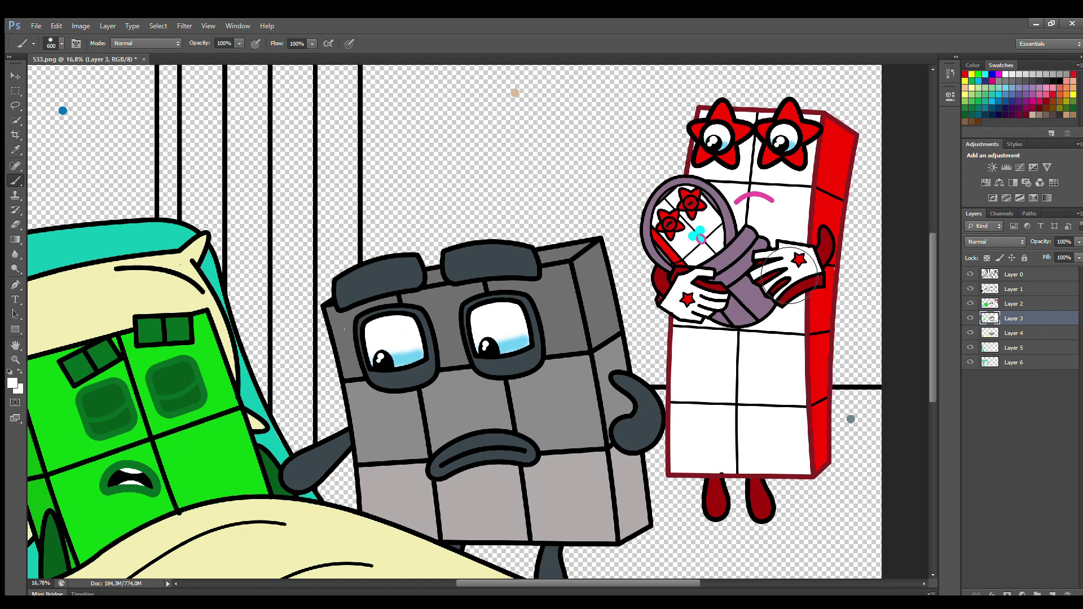
{"action": "scroll", "coordinate": [790, 277], "scroll_direction": "down", "scroll_amount": 1}
{"action": "left_click", "coordinate": [1052, 594]}
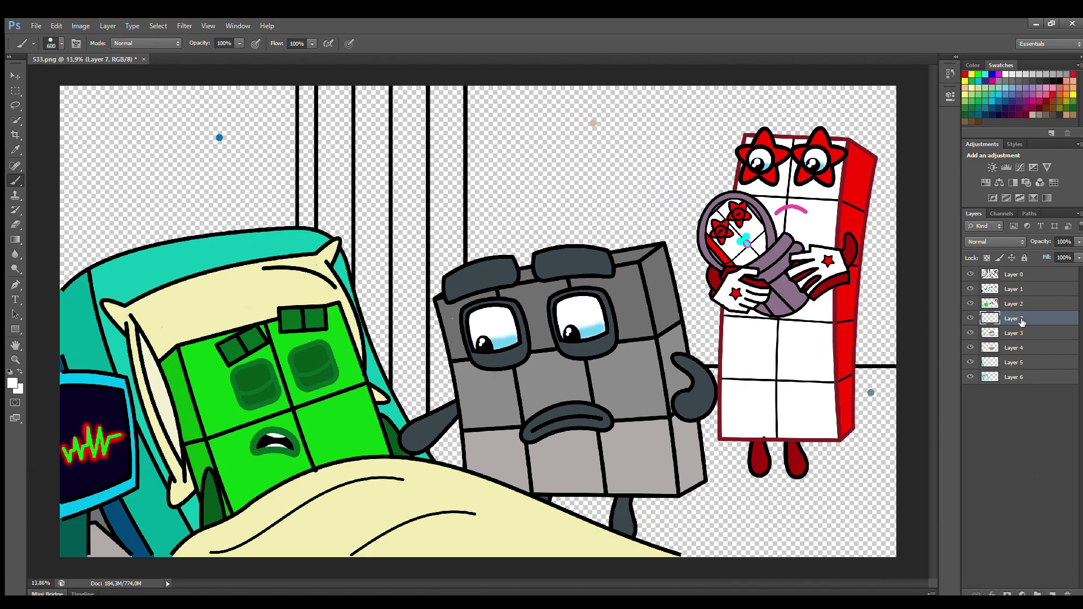
{"action": "left_click", "coordinate": [999, 74]}
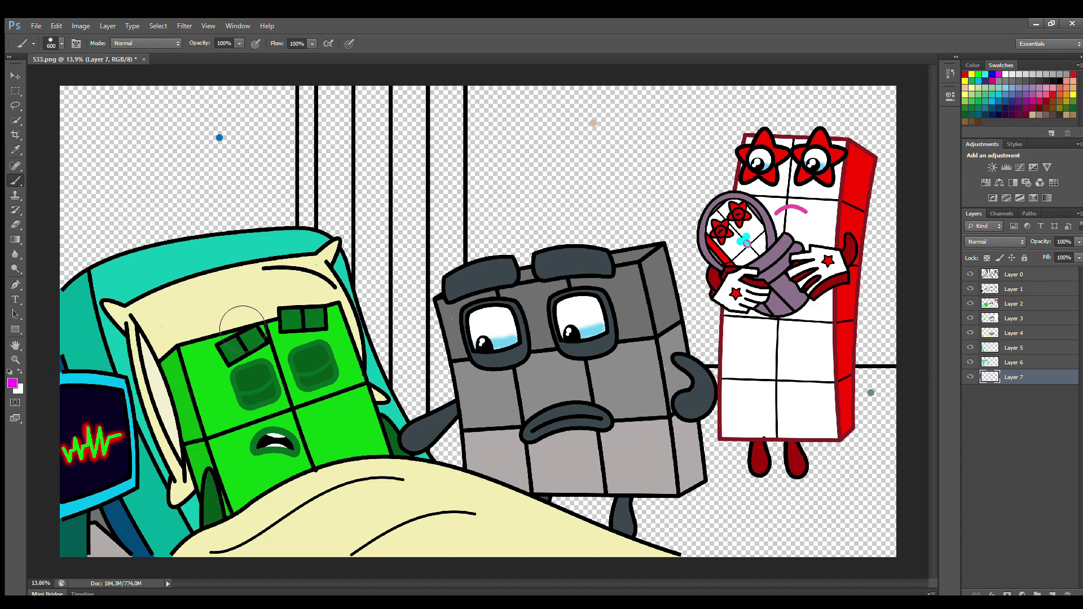
{"action": "left_click_drag", "start_coordinate": [339, 110], "coordinate": [339, 252]}
{"action": "mouse_move", "coordinate": [446, 96]}
{"action": "left_mouse_down"}
{"action": "mouse_move", "coordinate": [466, 464]}
{"action": "mouse_move", "coordinate": [451, 468]}
{"action": "mouse_move", "coordinate": [465, 480]}
{"action": "mouse_move", "coordinate": [420, 323]}
{"action": "mouse_move", "coordinate": [427, 112]}
{"action": "mouse_move", "coordinate": [402, 357]}
{"action": "mouse_move", "coordinate": [394, 119]}
{"action": "mouse_move", "coordinate": [372, 282]}
{"action": "left_mouse_up"}
Step: Shade the curtain's folds on Layer 7 with soft vertical strokes of darker magenta along the black fold lines
{"action": "key", "text": "i"}
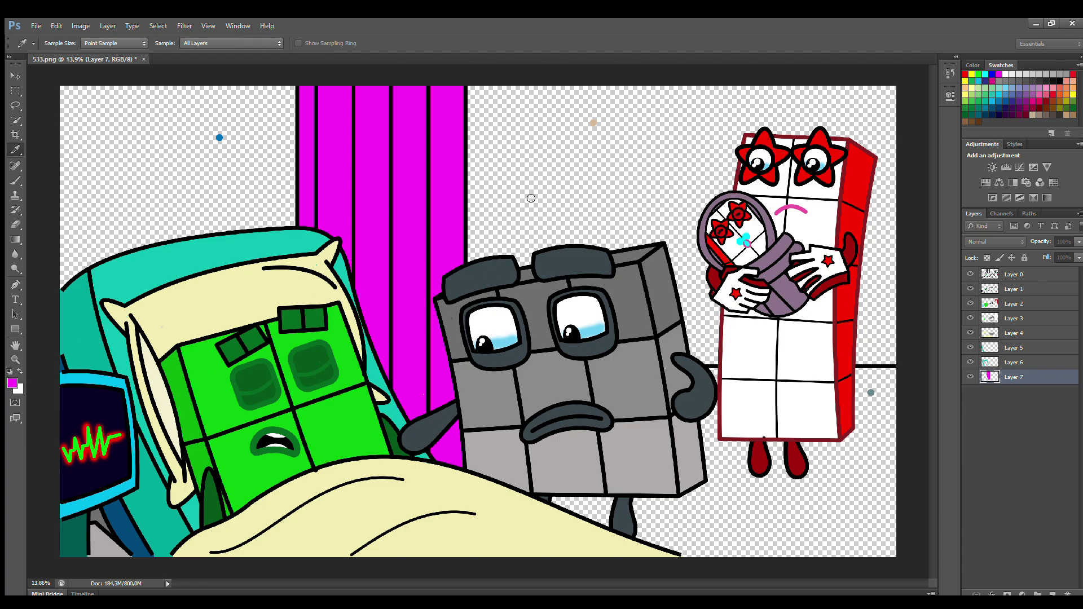
{"action": "key", "text": "b"}
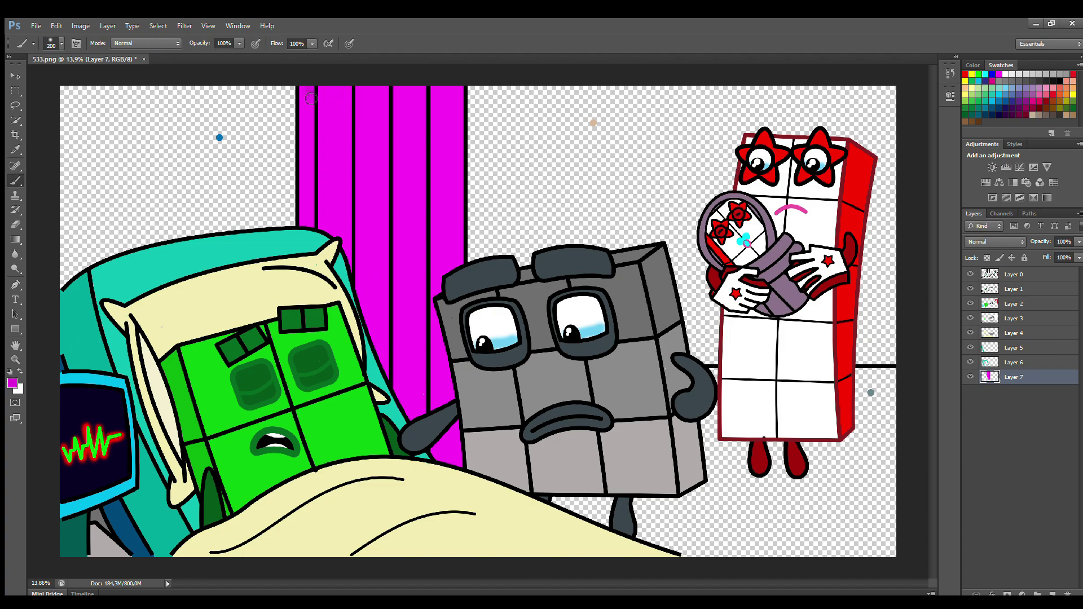
{"action": "left_click_drag", "start_coordinate": [311, 98], "coordinate": [312, 229]}
{"action": "key", "text": "bracketright"}
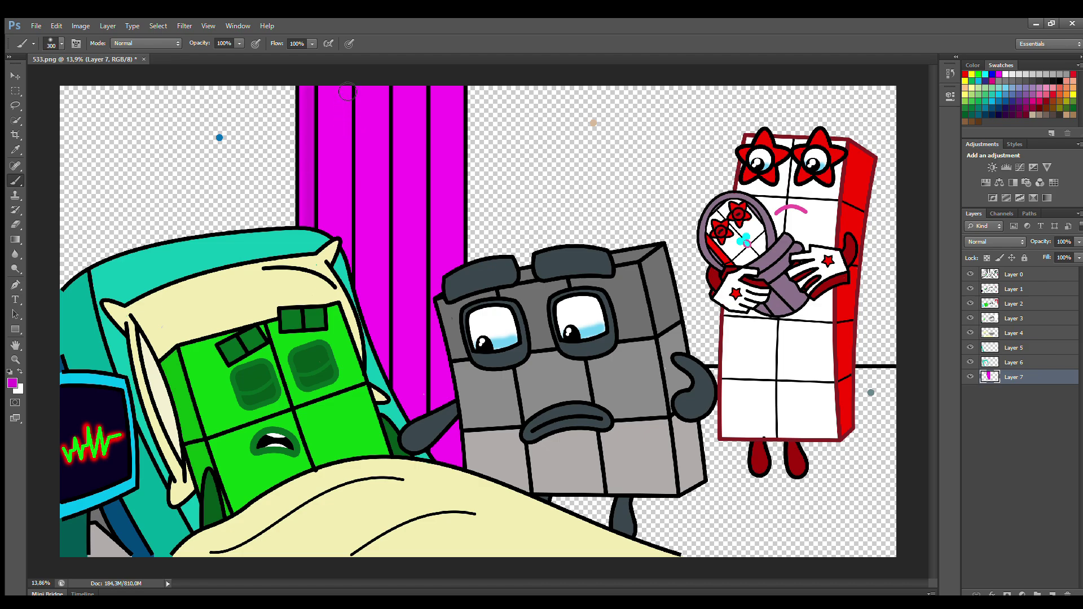
{"action": "left_click_drag", "start_coordinate": [347, 92], "coordinate": [344, 262]}
{"action": "left_click_drag", "start_coordinate": [386, 85], "coordinate": [386, 362]}
{"action": "left_click_drag", "start_coordinate": [424, 301], "coordinate": [422, 413]}
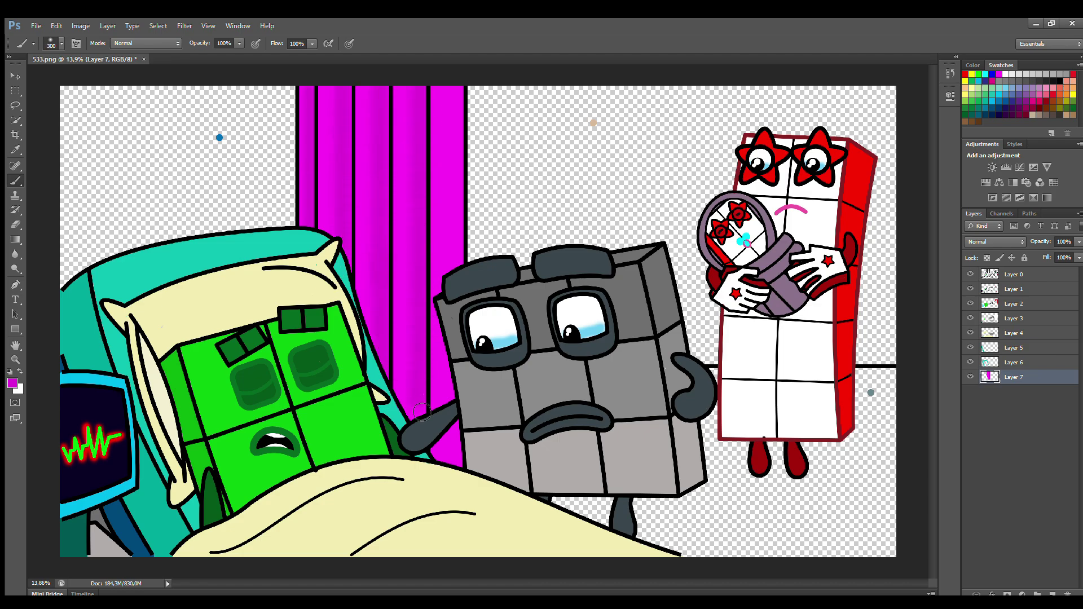
{"action": "left_click_drag", "start_coordinate": [462, 90], "coordinate": [462, 297]}
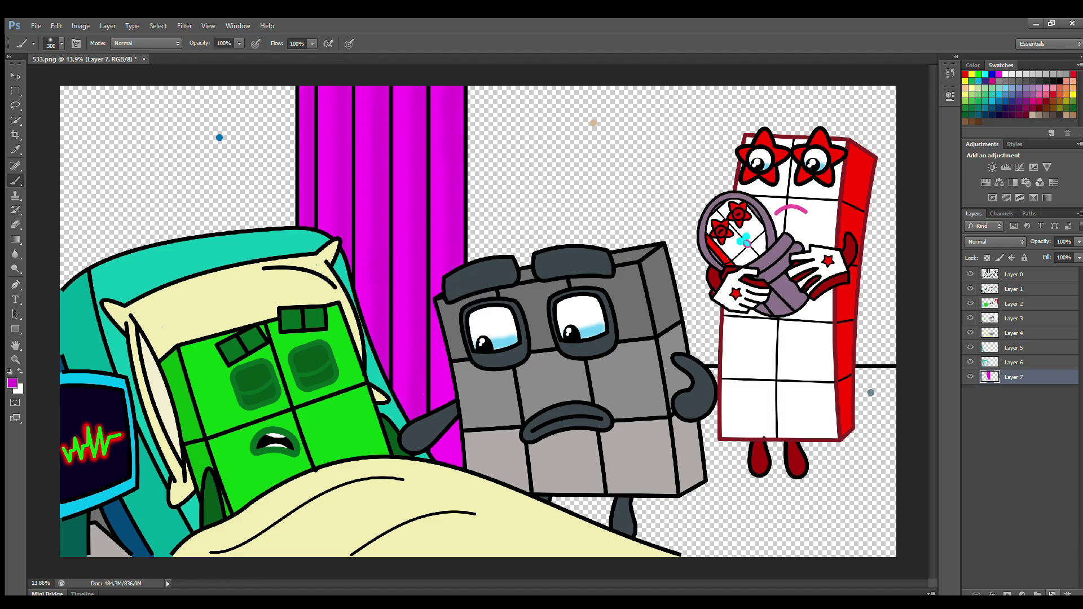
Step: Create a new layer beneath the curtain layer and fill the floor with the sampled gray-blue on it
{"action": "left_click", "coordinate": [1052, 594]}
{"action": "key", "text": "i"}
{"action": "key", "text": "b"}
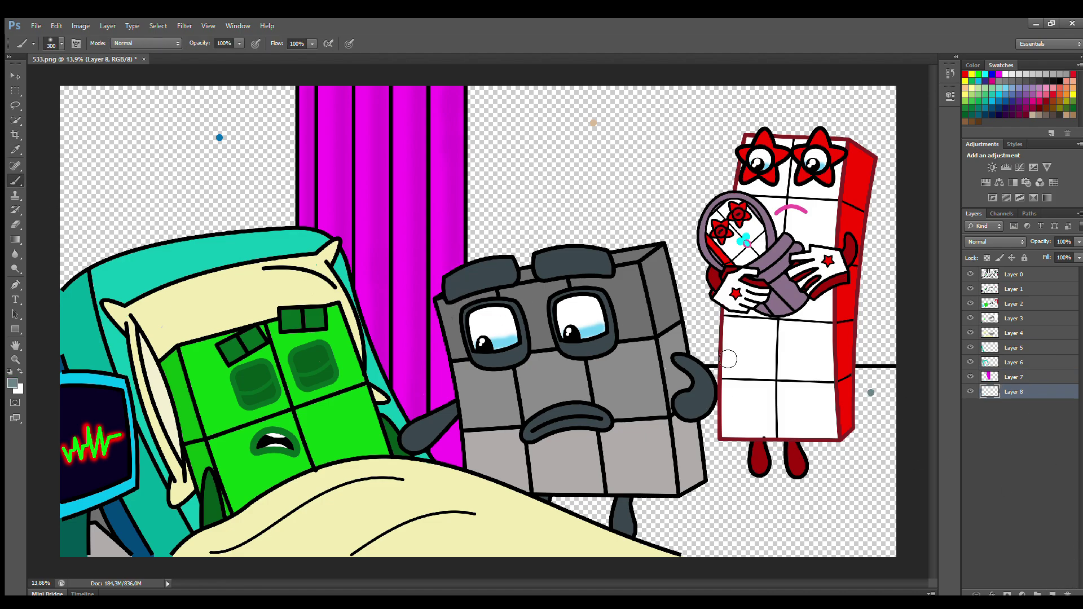
{"action": "left_click_drag", "start_coordinate": [860, 382], "coordinate": [891, 374]}
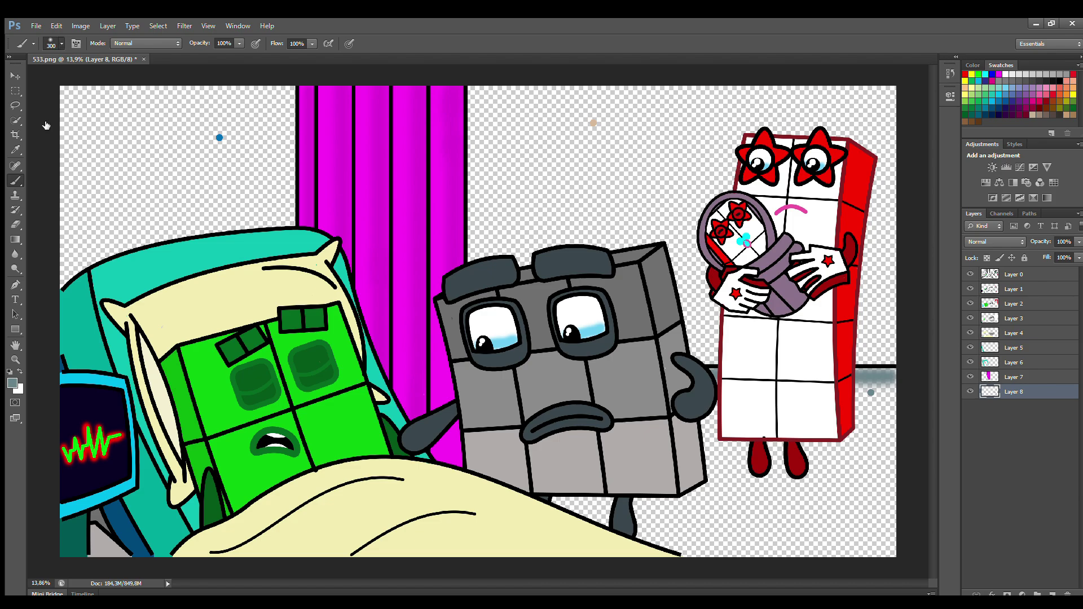
{"action": "mouse_move", "coordinate": [830, 388]}
{"action": "left_mouse_down"}
{"action": "mouse_move", "coordinate": [889, 389]}
{"action": "mouse_move", "coordinate": [800, 401]}
{"action": "left_mouse_up"}
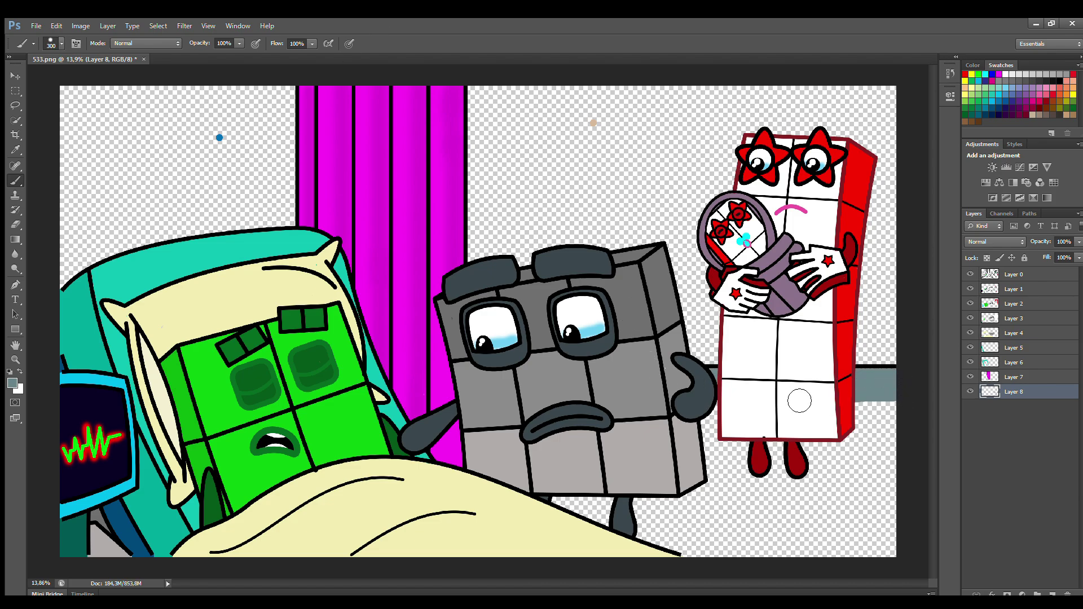
{"action": "key", "text": "bracketright"}
{"action": "key", "text": "bracketright"}
{"action": "key", "text": "bracketright"}
{"action": "key", "text": "bracketright"}
{"action": "key", "text": "bracketright"}
{"action": "key", "text": "bracketright"}
{"action": "mouse_move", "coordinate": [902, 442]}
{"action": "left_mouse_down"}
{"action": "mouse_move", "coordinate": [735, 452]}
{"action": "mouse_move", "coordinate": [493, 516]}
{"action": "mouse_move", "coordinate": [702, 562]}
{"action": "mouse_move", "coordinate": [917, 480]}
{"action": "mouse_move", "coordinate": [898, 525]}
{"action": "left_mouse_up"}
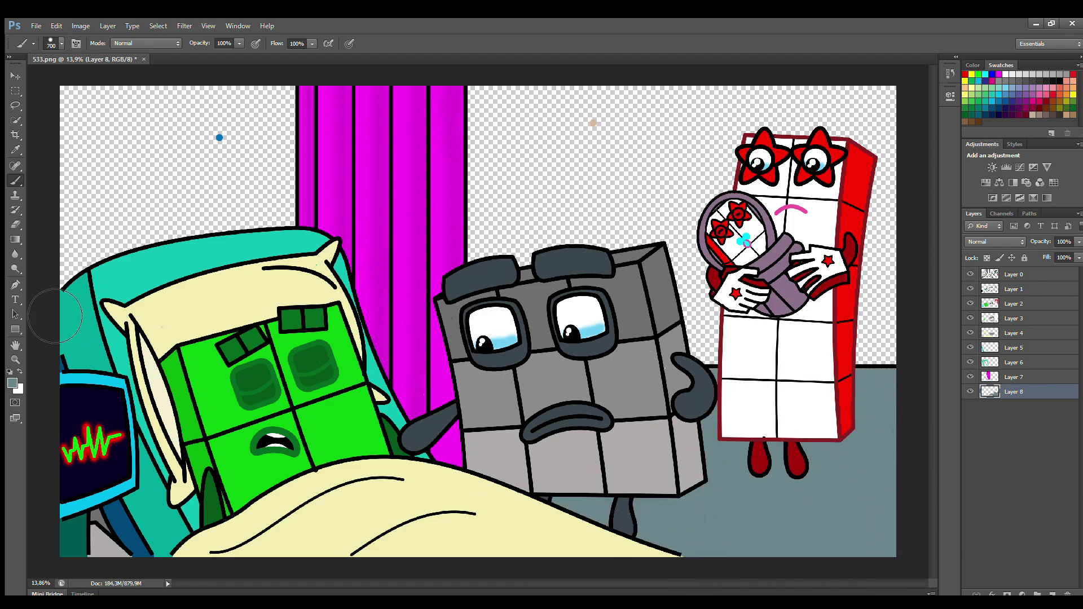
Step: Paint soft darker gray-blue shadows on the floor beneath the tall red-and-white character and the gray character
{"action": "key", "text": "i"}
{"action": "key", "text": "b"}
{"action": "mouse_move", "coordinate": [775, 506]}
{"action": "left_mouse_down"}
{"action": "mouse_move", "coordinate": [832, 479]}
{"action": "mouse_move", "coordinate": [740, 462]}
{"action": "left_mouse_up"}
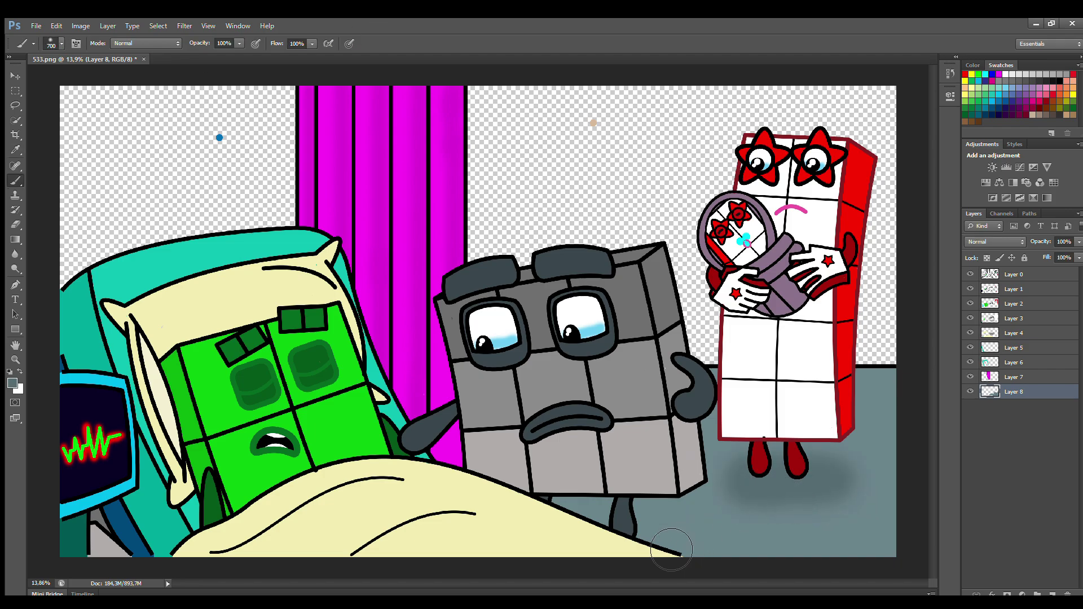
{"action": "left_click_drag", "start_coordinate": [608, 546], "coordinate": [708, 551]}
Step: Create a new layer beneath the floor layer and fill the wall behind the tall character with the sampled beige
{"action": "left_click", "coordinate": [1053, 595]}
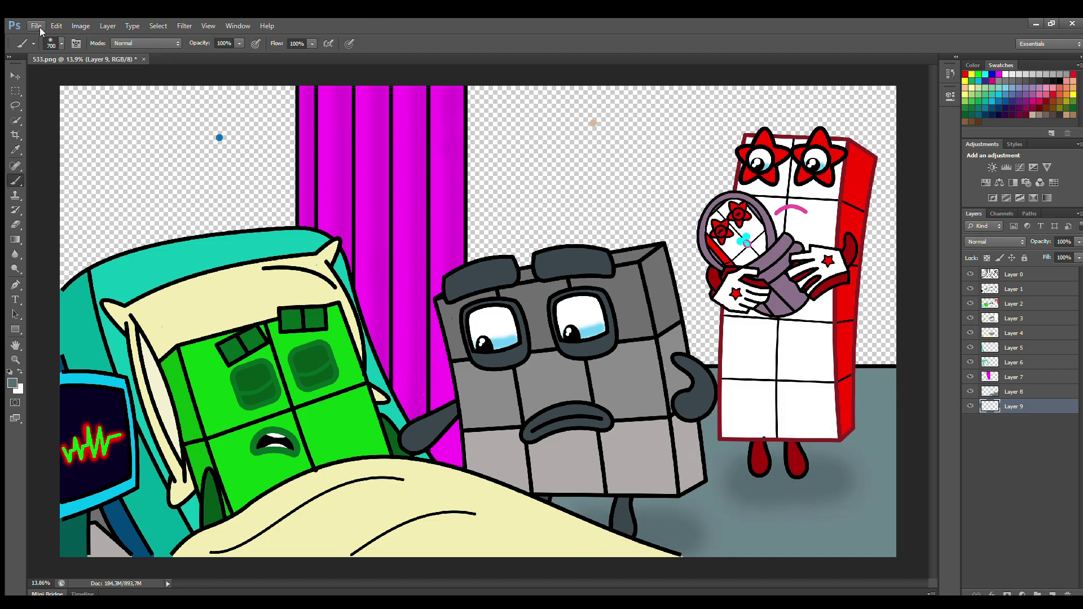
{"action": "left_click", "coordinate": [12, 145]}
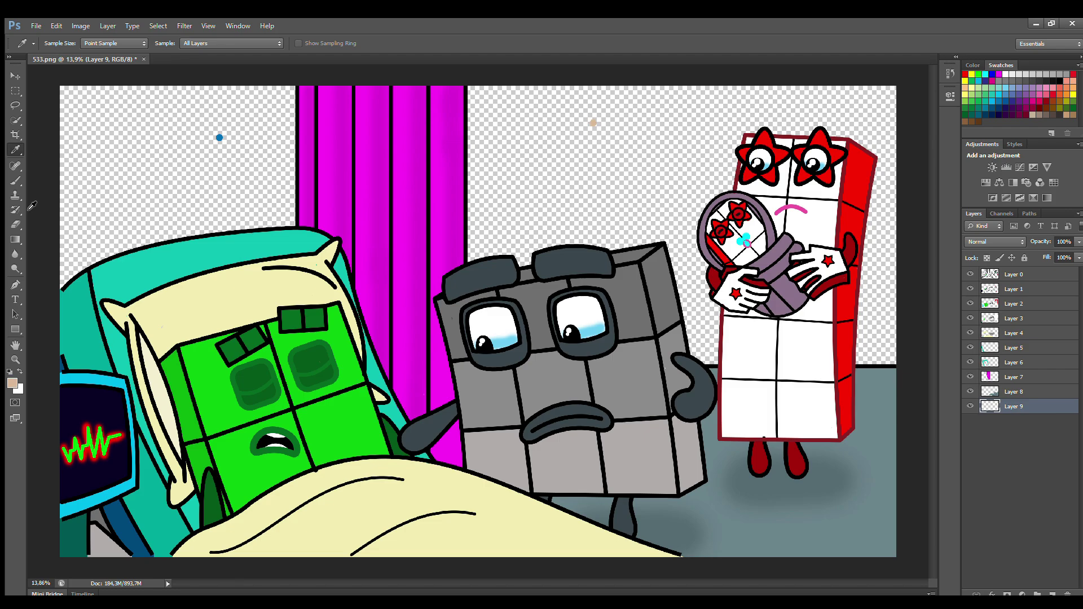
{"action": "key", "text": "b"}
{"action": "mouse_move", "coordinate": [491, 99]}
{"action": "left_mouse_down"}
{"action": "mouse_move", "coordinate": [544, 243]}
{"action": "mouse_move", "coordinate": [846, 142]}
{"action": "mouse_move", "coordinate": [918, 229]}
{"action": "mouse_move", "coordinate": [734, 316]}
{"action": "mouse_move", "coordinate": [803, 422]}
{"action": "left_mouse_up"}
Step: Create a new layer, move it beneath the beige wall layer, and fill the wall behind the bed with the sampled blue
{"action": "left_click", "coordinate": [1052, 595]}
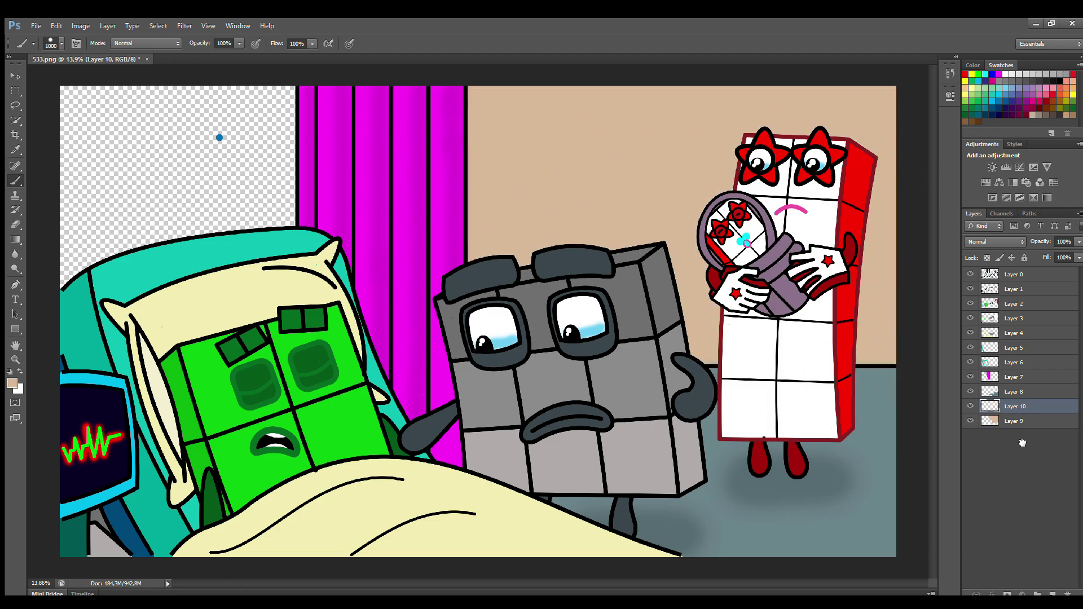
{"action": "left_click_drag", "start_coordinate": [1022, 443], "coordinate": [1021, 434]}
{"action": "key", "text": "i"}
{"action": "left_click", "coordinate": [15, 181]}
{"action": "mouse_move", "coordinate": [90, 107]}
{"action": "left_mouse_down"}
{"action": "mouse_move", "coordinate": [225, 169]}
{"action": "mouse_move", "coordinate": [113, 293]}
{"action": "mouse_move", "coordinate": [130, 271]}
{"action": "left_mouse_up"}
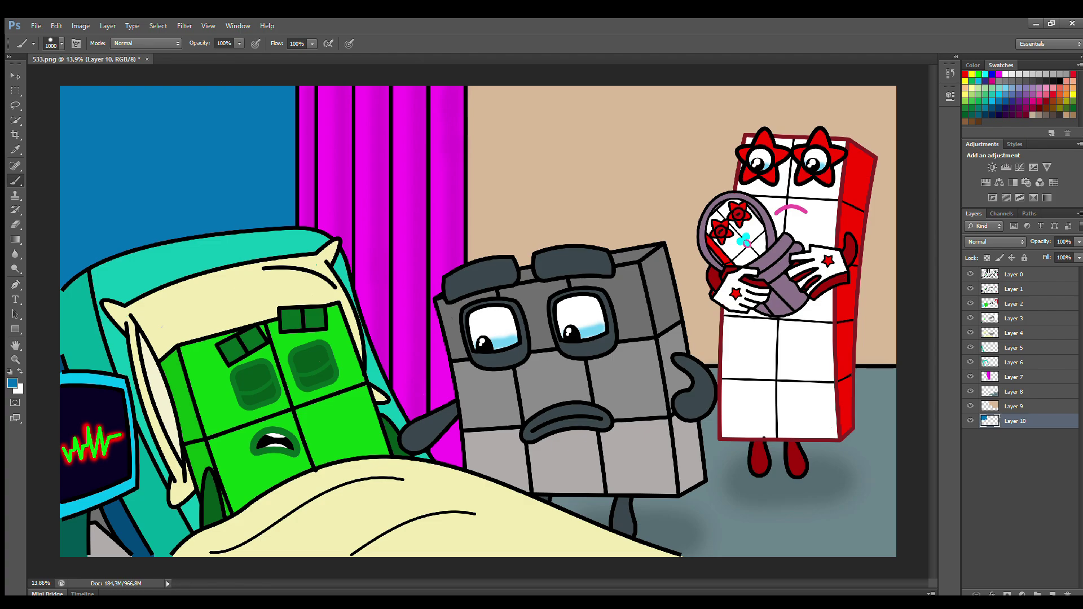
Step: Create another new layer and place it directly beneath Layer 0, undoing the accidental move of the blue wall layer
{"action": "left_click", "coordinate": [1047, 593]}
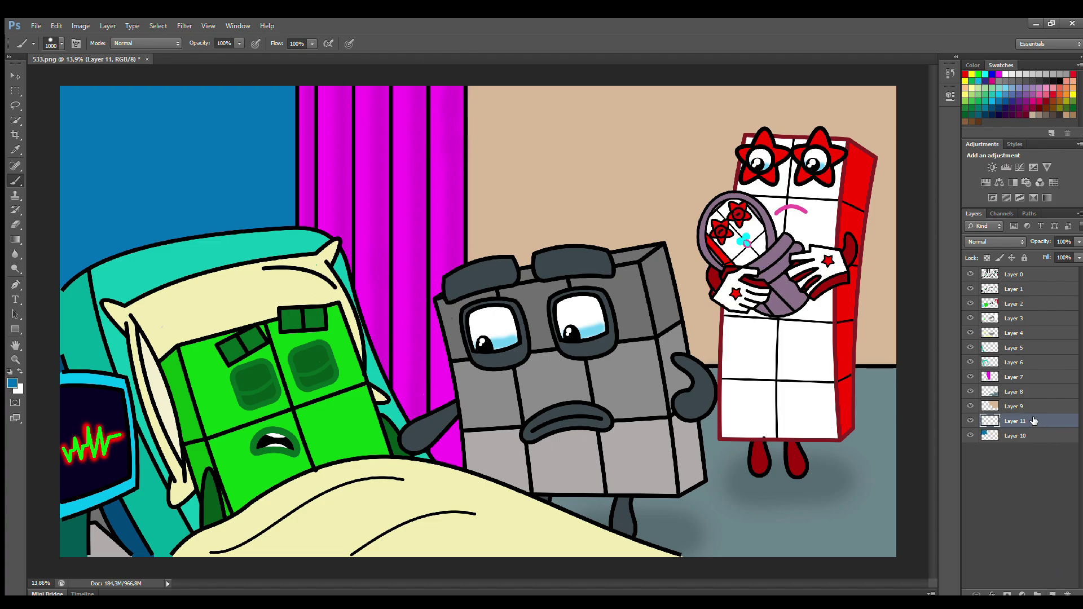
{"action": "left_click_drag", "start_coordinate": [1042, 435], "coordinate": [1047, 271]}
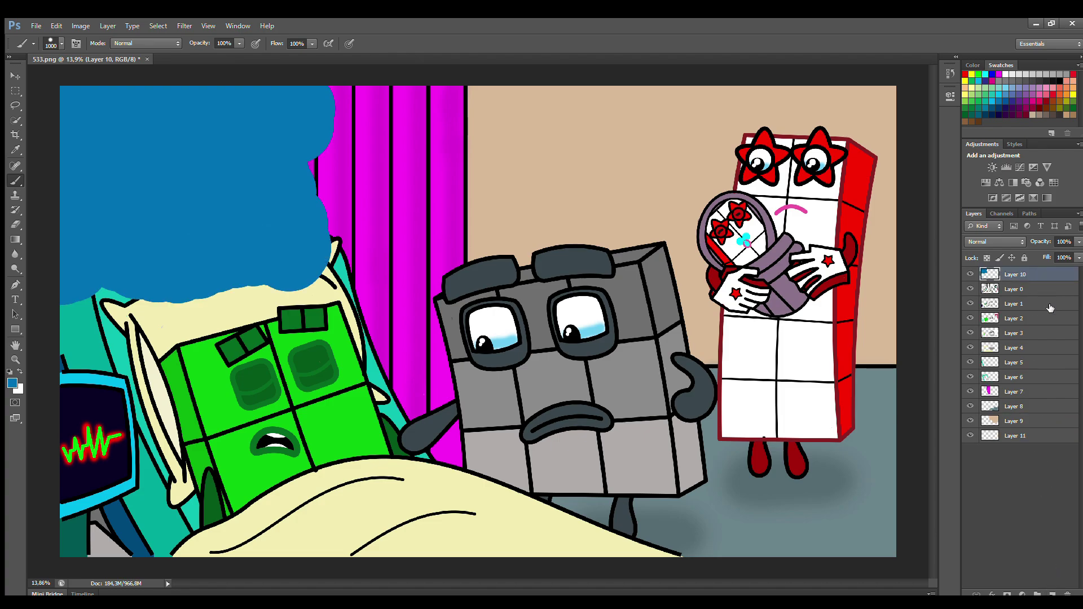
{"action": "key", "text": "ctrl+z"}
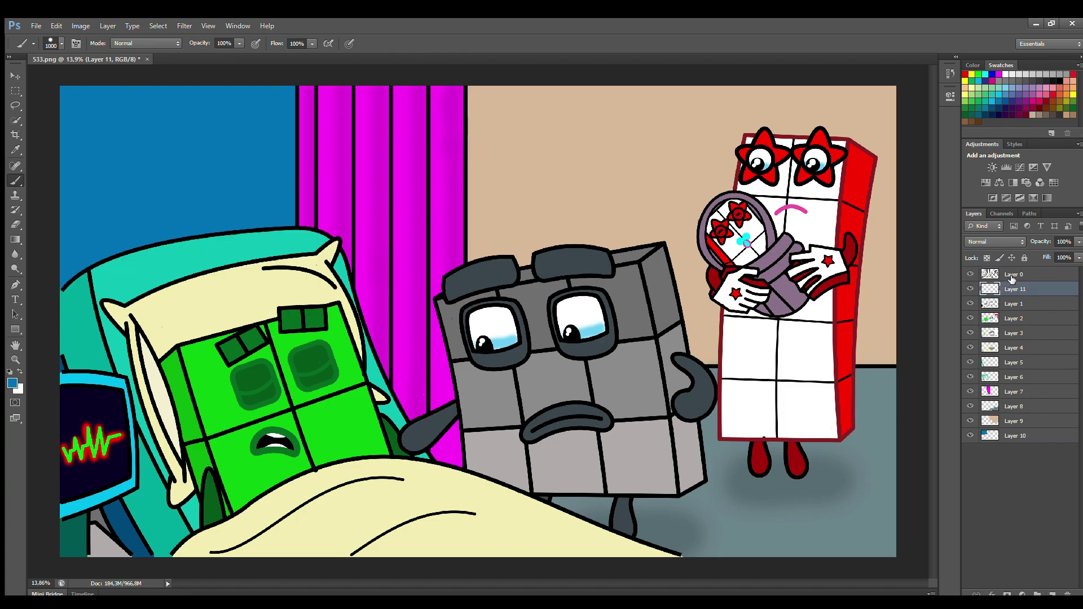
Step: Paint a soft red flush across the green character's forehead and eyes on Layer 11 at 61% brush opacity
{"action": "left_click", "coordinate": [965, 74]}
{"action": "left_click_drag", "start_coordinate": [240, 43], "coordinate": [236, 51]}
{"action": "mouse_move", "coordinate": [215, 373]}
{"action": "left_mouse_down"}
{"action": "mouse_move", "coordinate": [225, 402]}
{"action": "mouse_move", "coordinate": [348, 363]}
{"action": "mouse_move", "coordinate": [261, 397]}
{"action": "mouse_move", "coordinate": [218, 399]}
{"action": "mouse_move", "coordinate": [267, 403]}
{"action": "mouse_move", "coordinate": [271, 387]}
{"action": "mouse_move", "coordinate": [312, 372]}
{"action": "mouse_move", "coordinate": [344, 398]}
{"action": "left_mouse_up"}
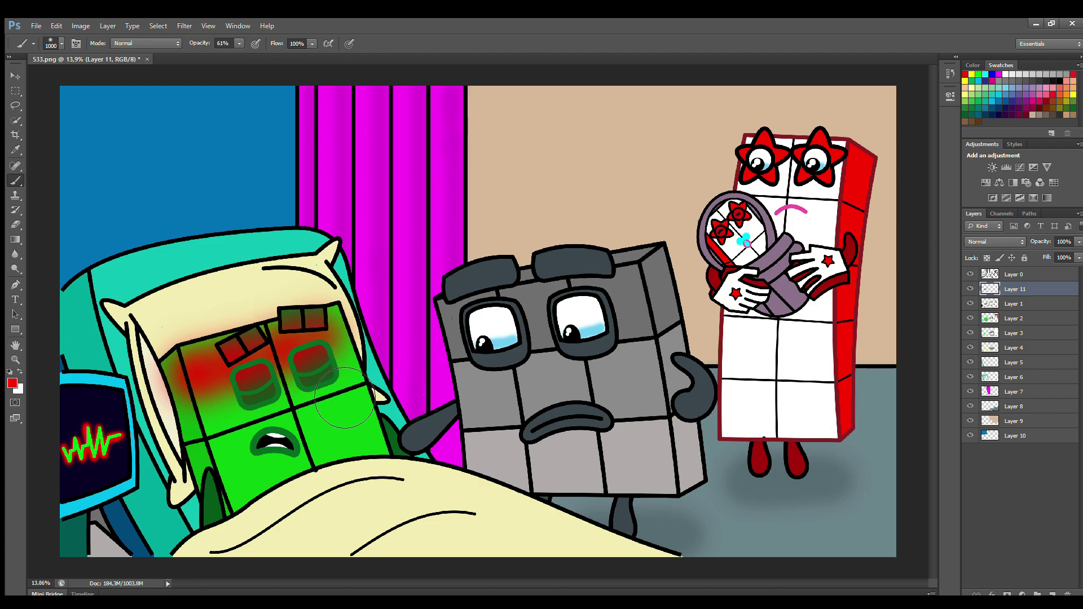